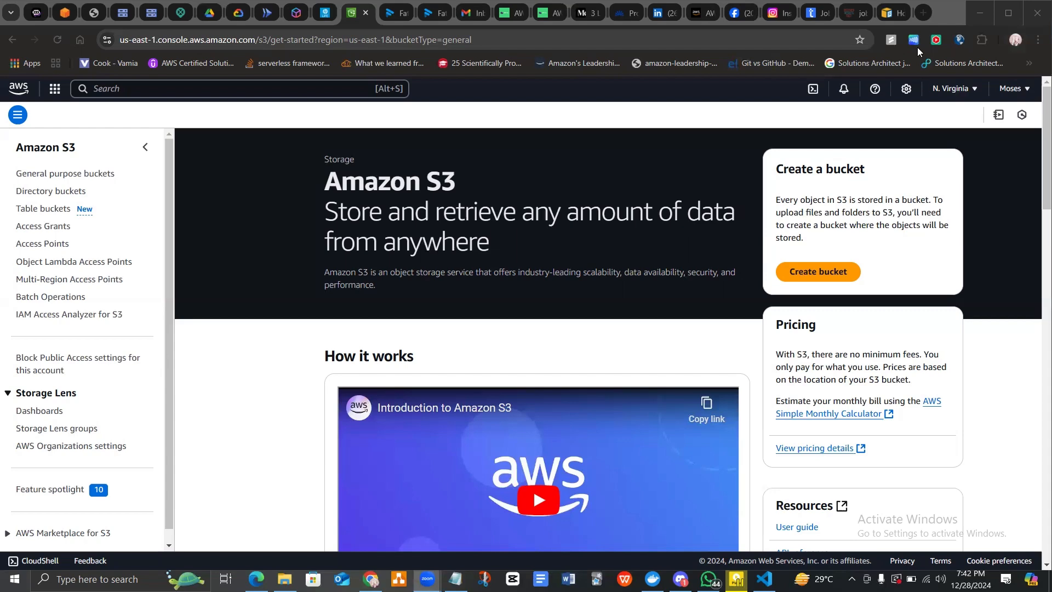
# Look over the S3 static website hosting guide and the index.html code in Visual Studio Code, returning to the S3 console in Chrome
pyautogui.click(894, 14)
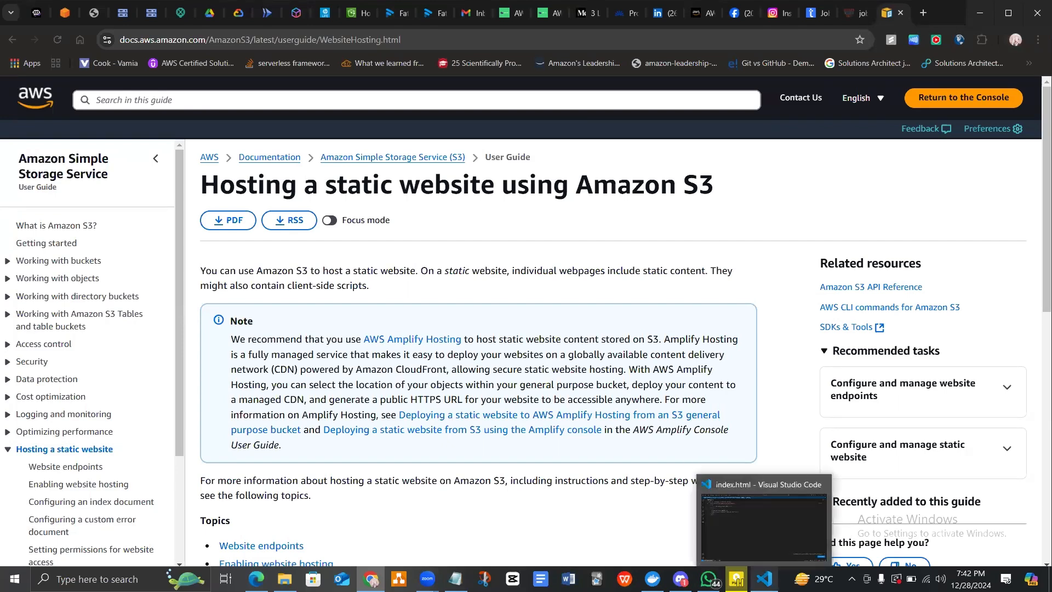
pyautogui.click(764, 579)
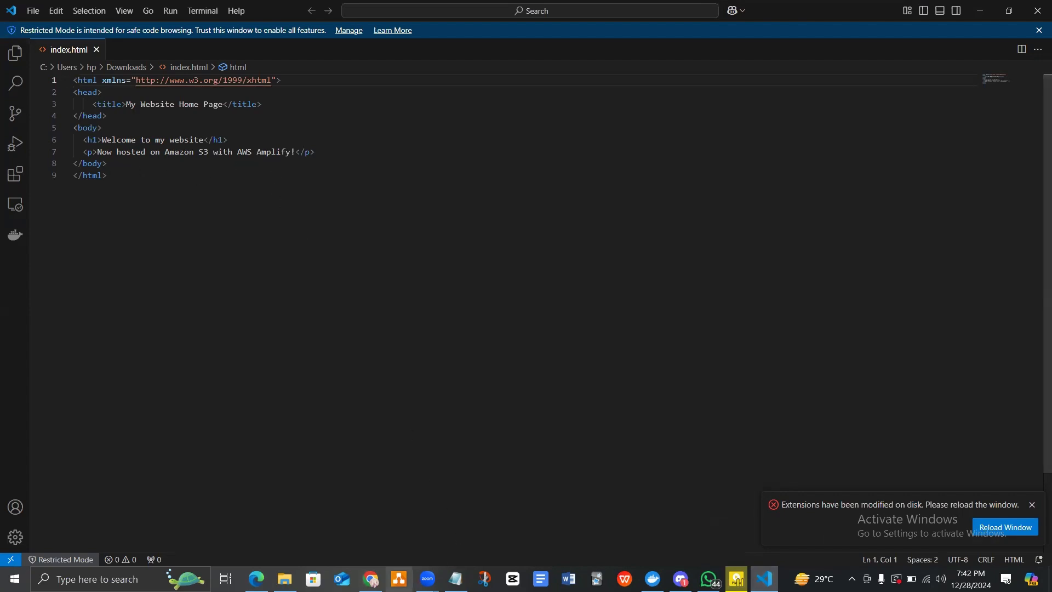
pyautogui.click(372, 579)
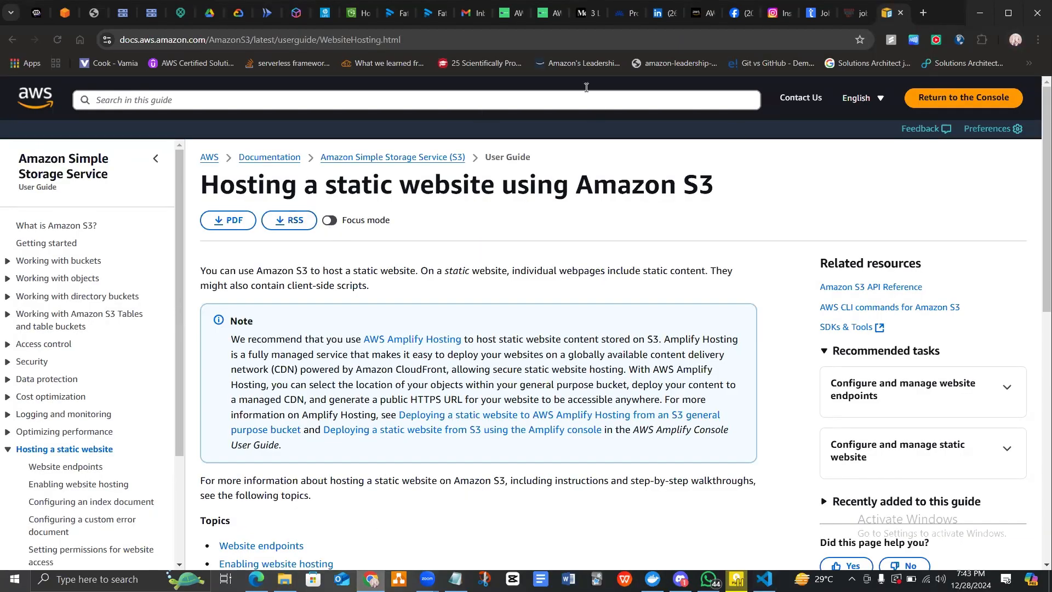
pyautogui.click(358, 12)
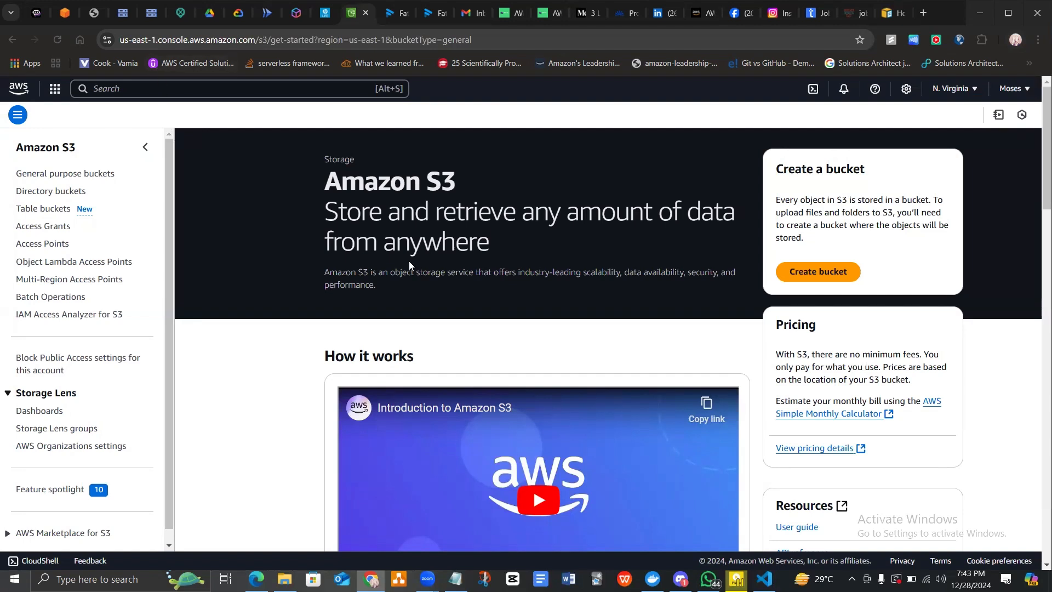
# Create a general purpose S3 bucket named ddapps3buc with the default settings and dismiss the creation notice
pyautogui.click(821, 274)
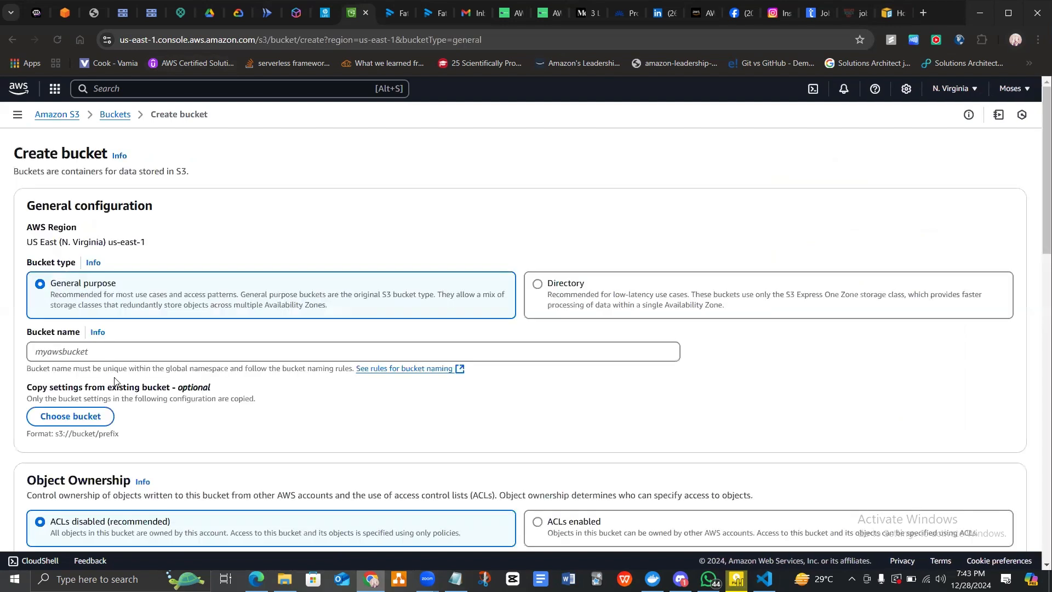
pyautogui.click(129, 350)
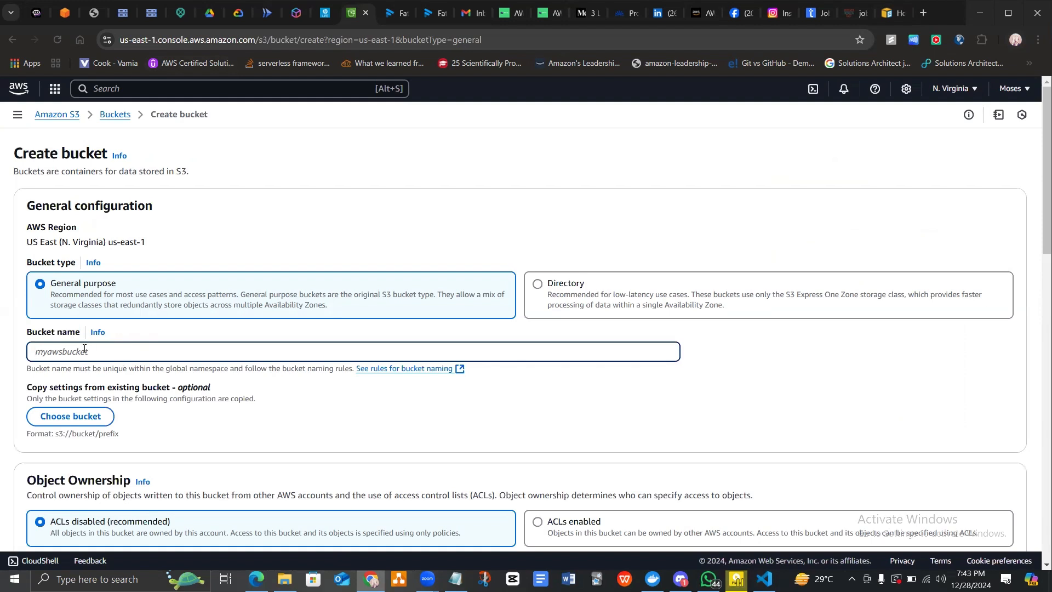
pyautogui.write('ddapps3buc')
pyautogui.scroll(-15, 84, 349)
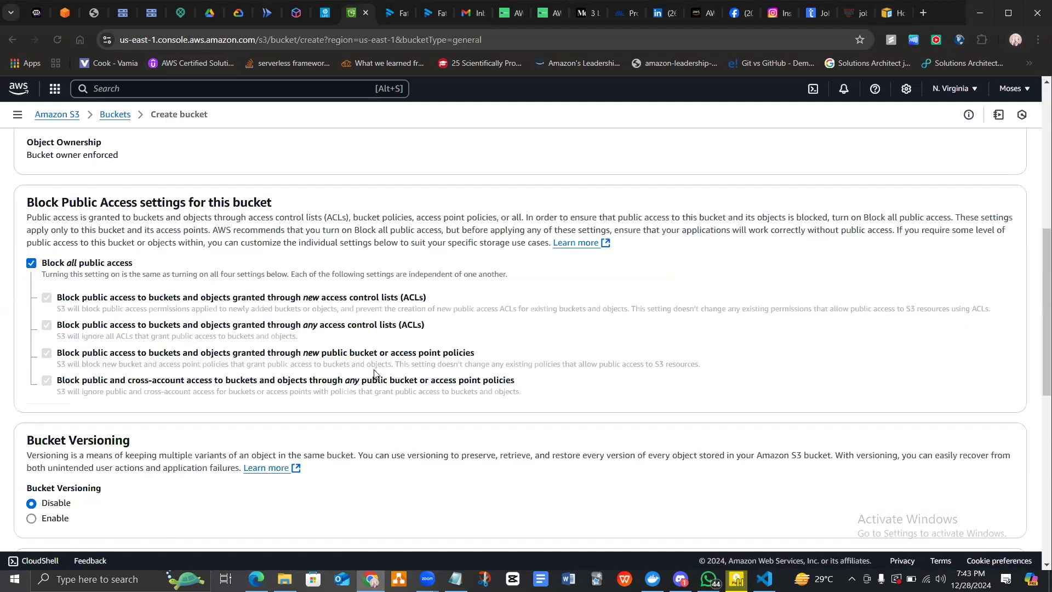
pyautogui.click(1005, 541)
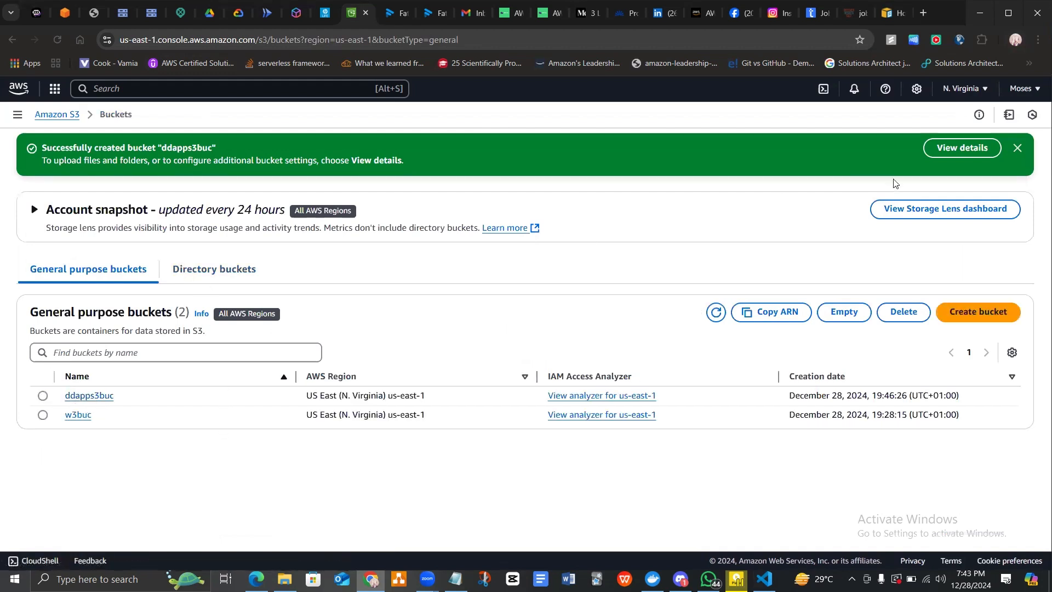
pyautogui.click(1017, 149)
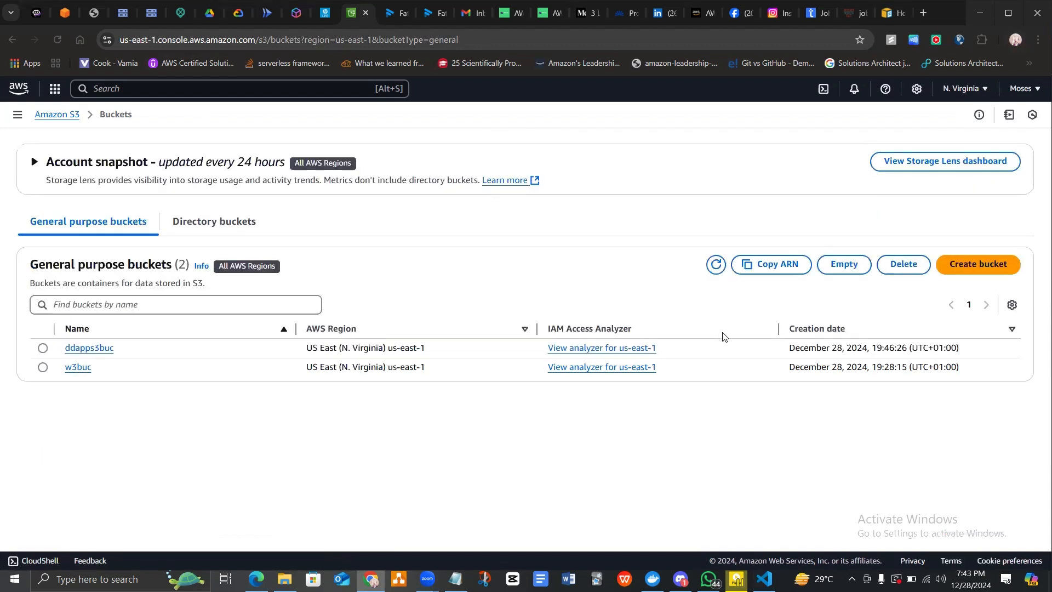
# Start an upload in the ddapps3buc bucket and add the index HTML file from the Downloads folder
pyautogui.click(83, 355)
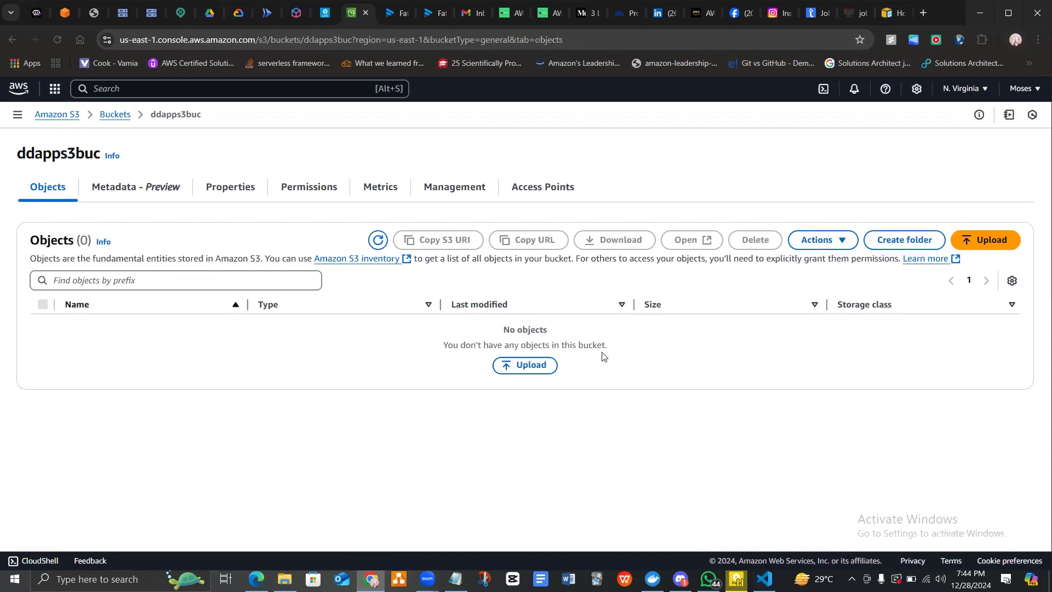
pyautogui.click(522, 366)
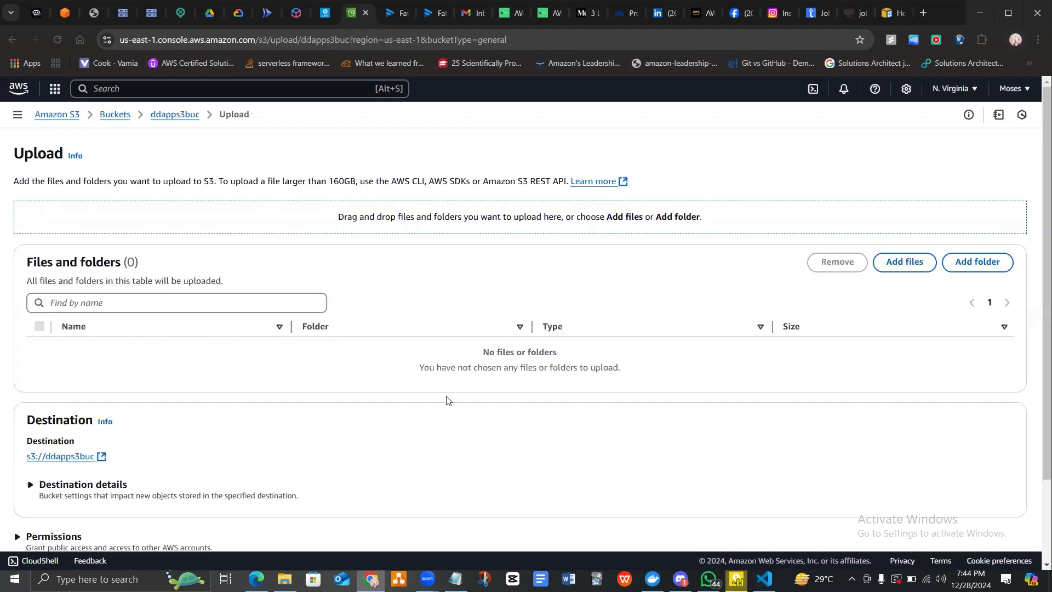
pyautogui.click(884, 273)
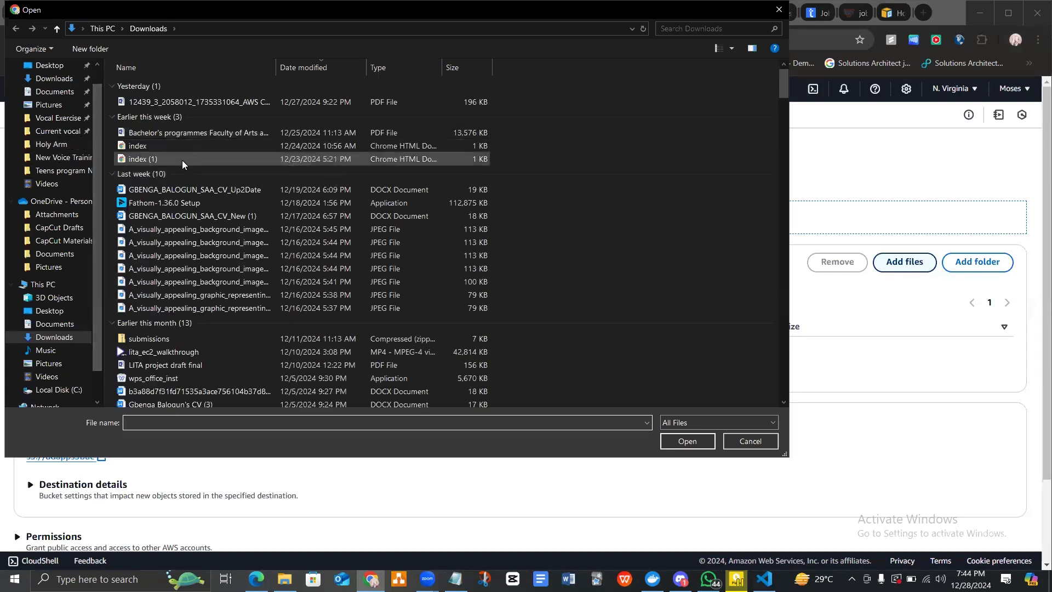
pyautogui.click(178, 146)
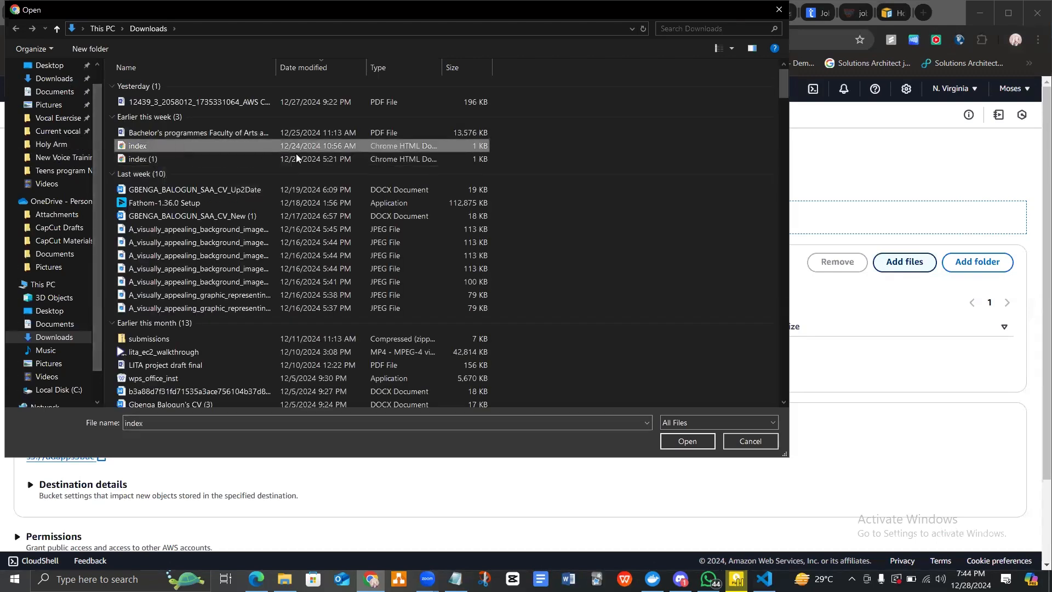
pyautogui.click(686, 441)
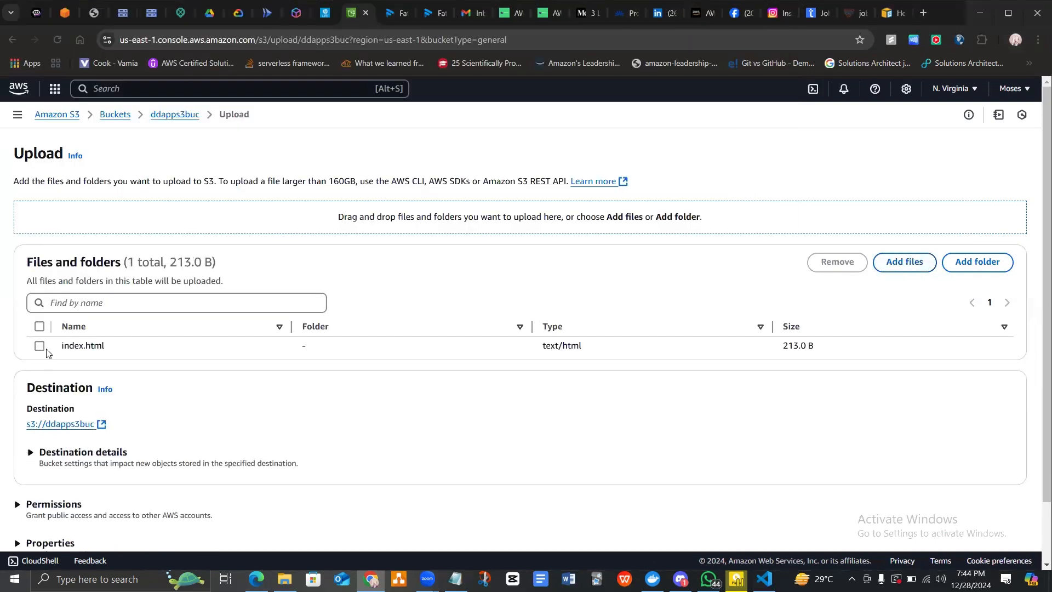
# Upload the selected index.html to the bucket and close the upload status page
pyautogui.click(40, 347)
pyautogui.scroll(-2, 361, 345)
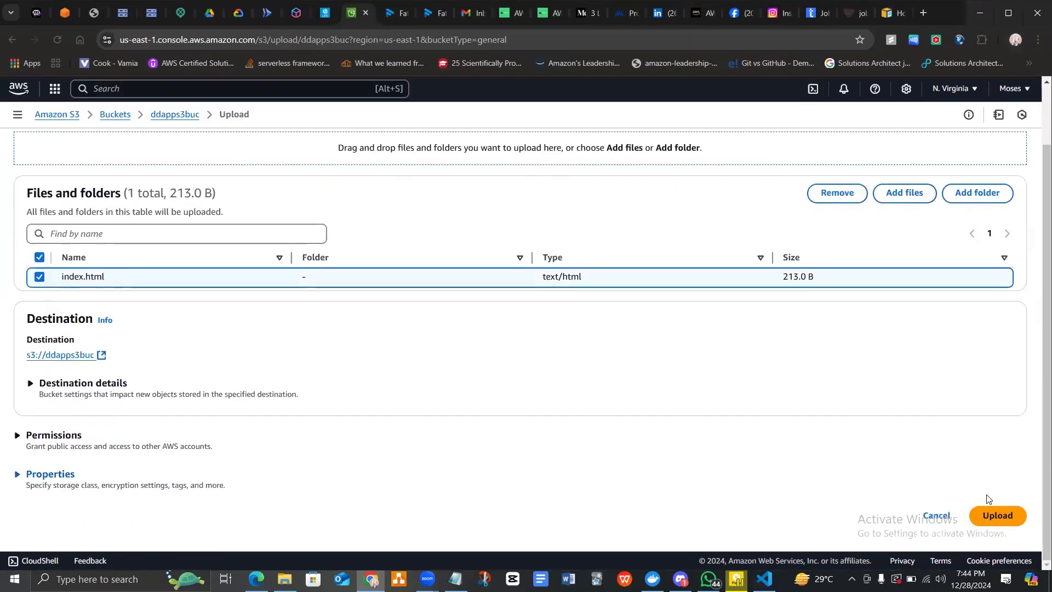
pyautogui.click(997, 515)
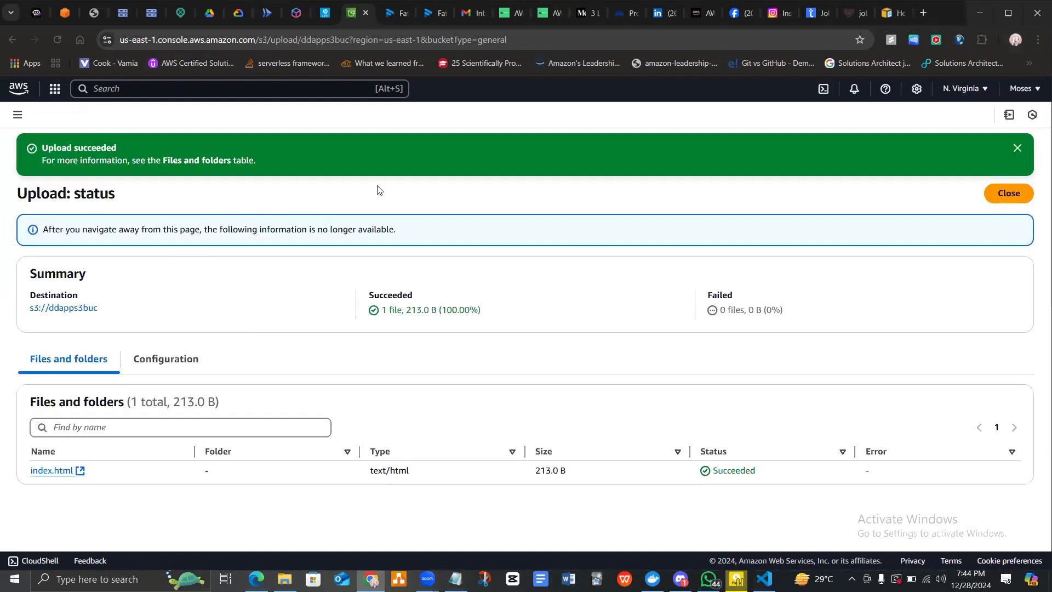
pyautogui.click(1007, 194)
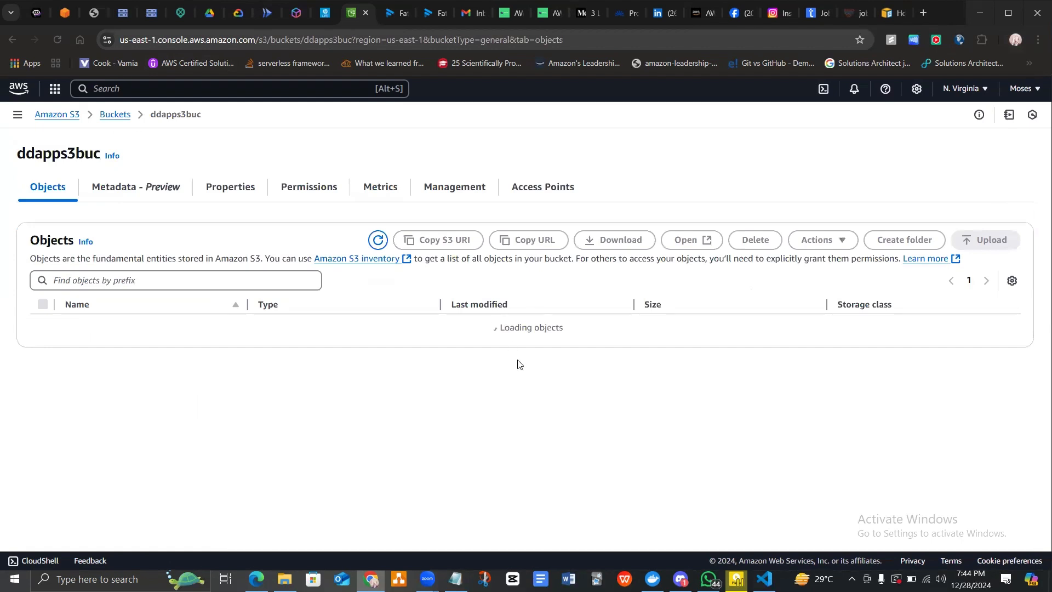
# Check the static website hosting options in the bucket's properties and leave them without saving changes
pyautogui.click(236, 192)
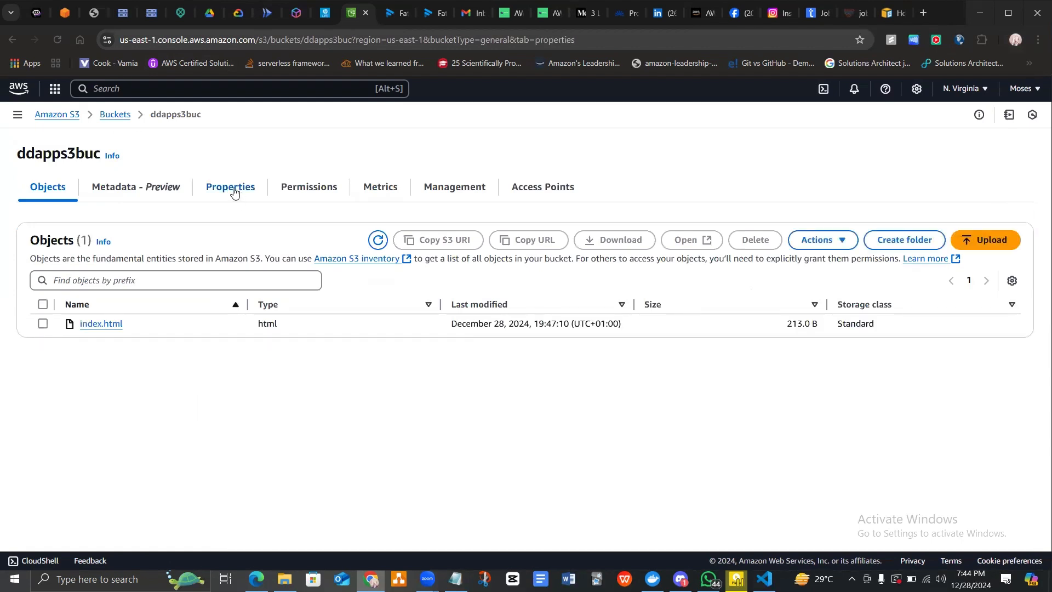
pyautogui.scroll(-7, 227, 353)
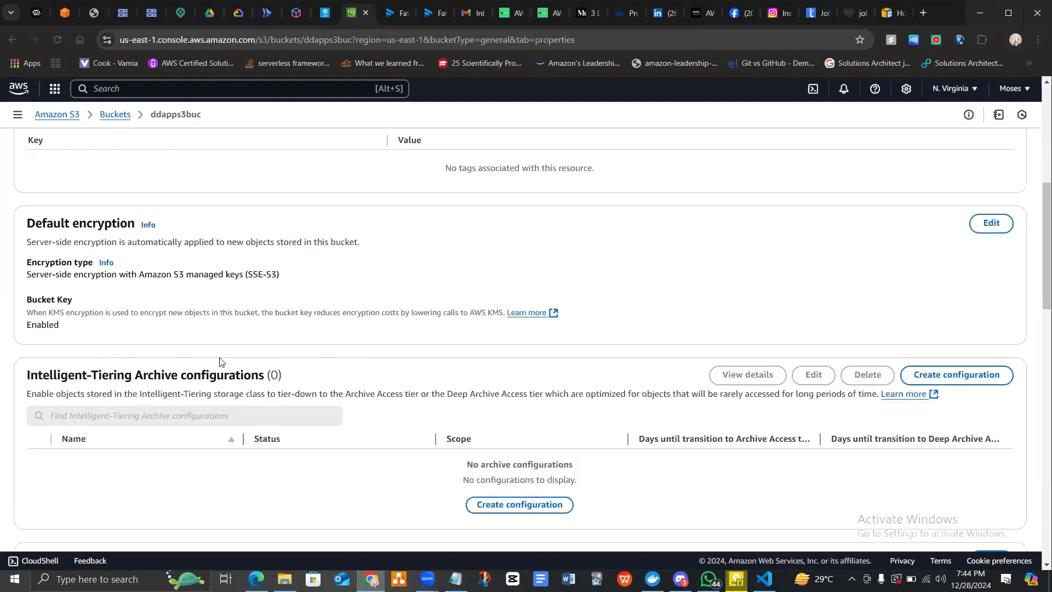
pyautogui.scroll(-15, 219, 359)
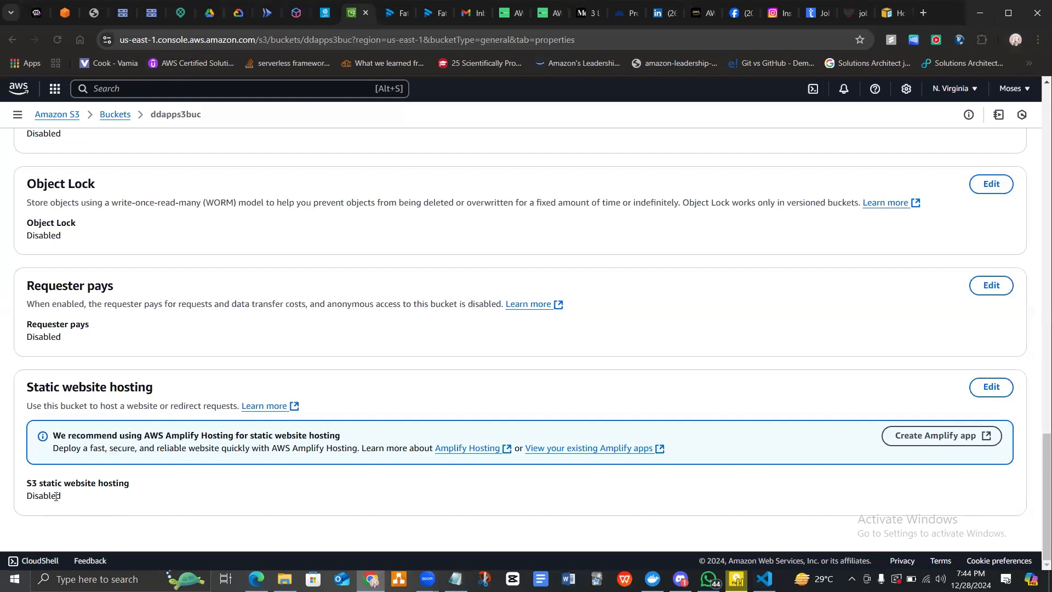
pyautogui.click(1003, 388)
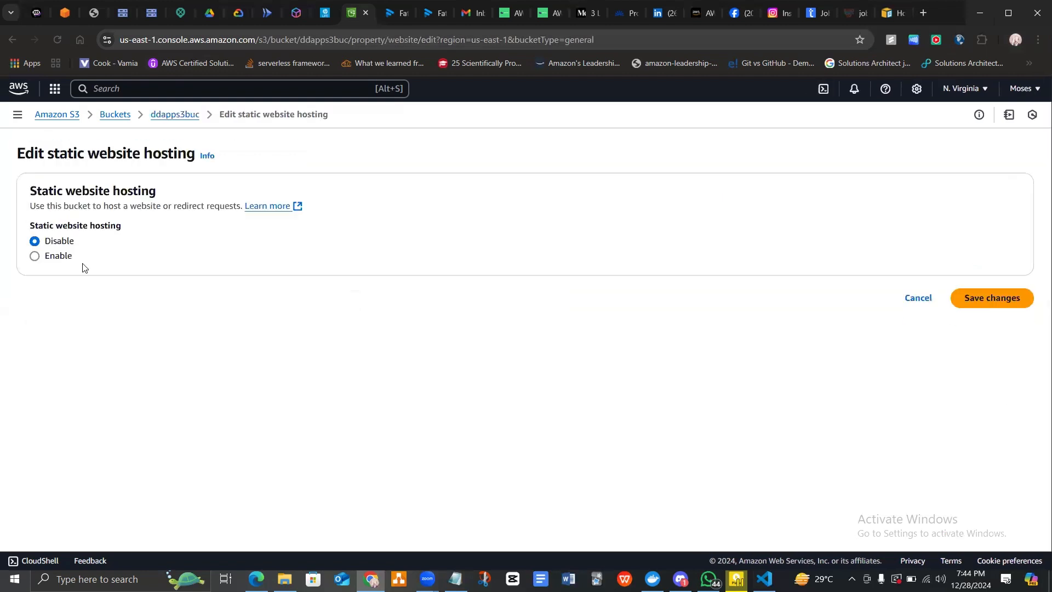
pyautogui.click(916, 298)
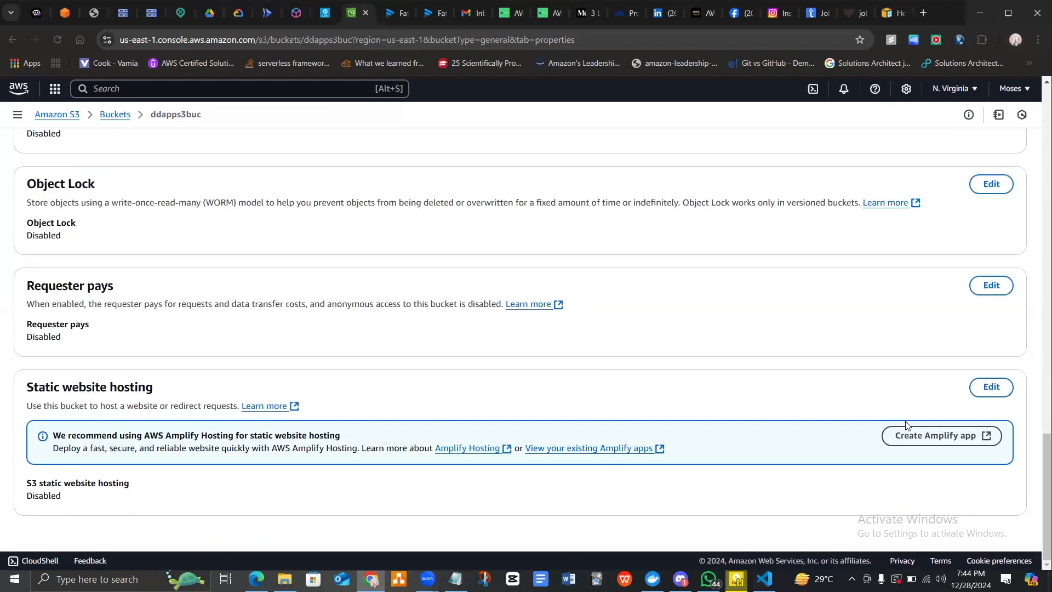
# Create an Amplify app from the bucket's static website hosting section, deploy its staging branch from s3://ddapps3buc/, and open the deployed site
pyautogui.click(936, 442)
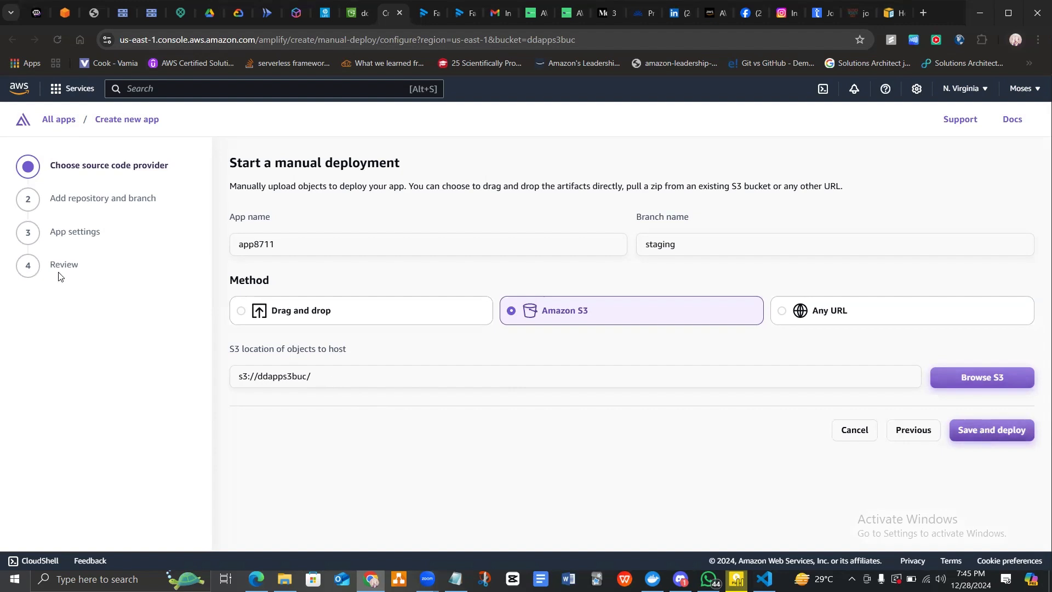
pyautogui.click(980, 432)
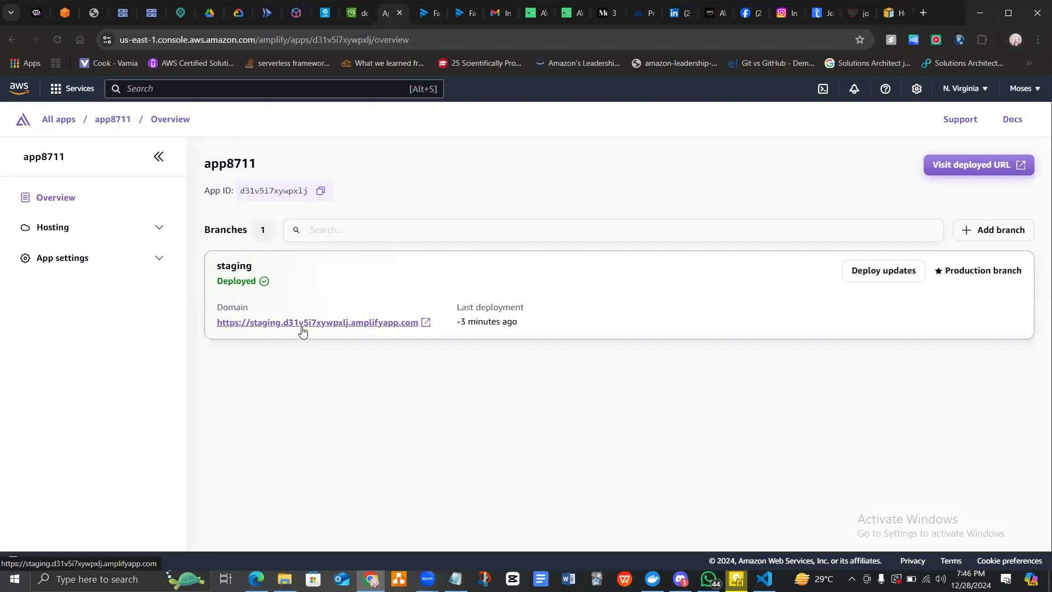
pyautogui.click(272, 323)
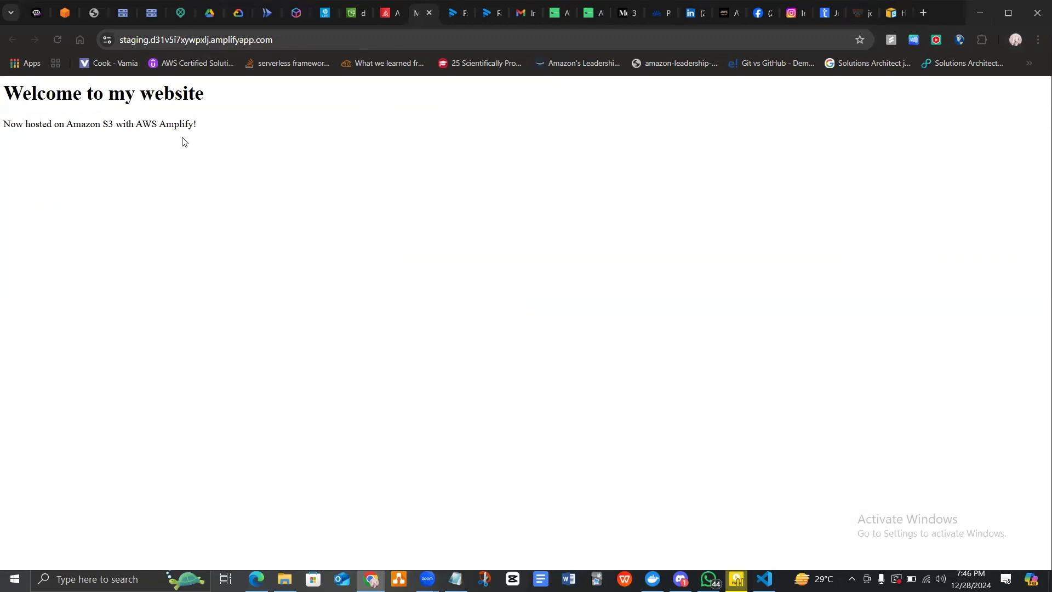
# Examine the bucket policy statements and the public access setting in the ddapps3buc bucket's permissions
pyautogui.click(352, 10)
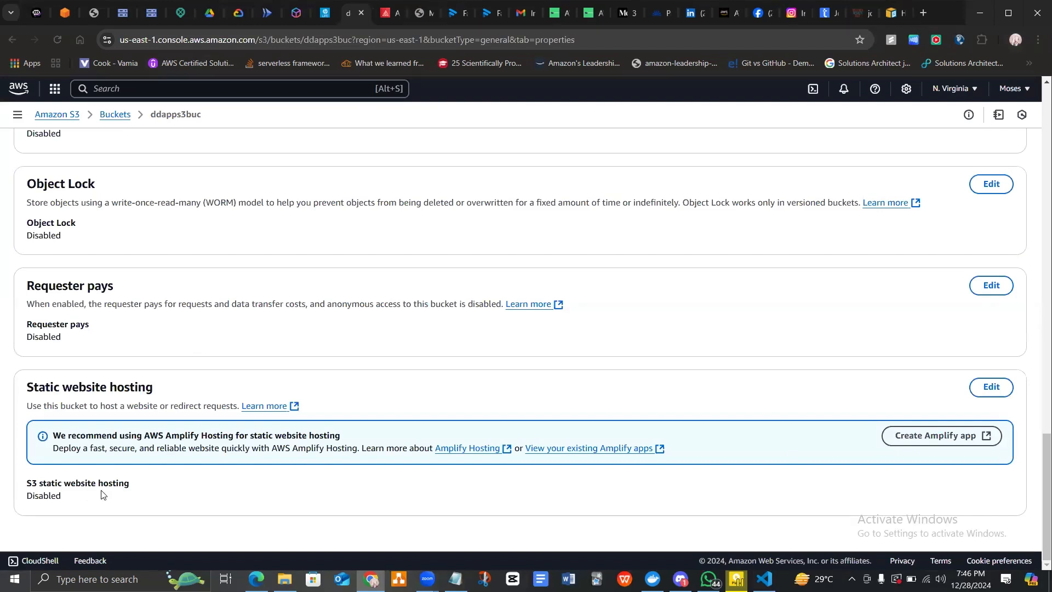
pyautogui.scroll(10, 223, 279)
pyautogui.scroll(10, 222, 271)
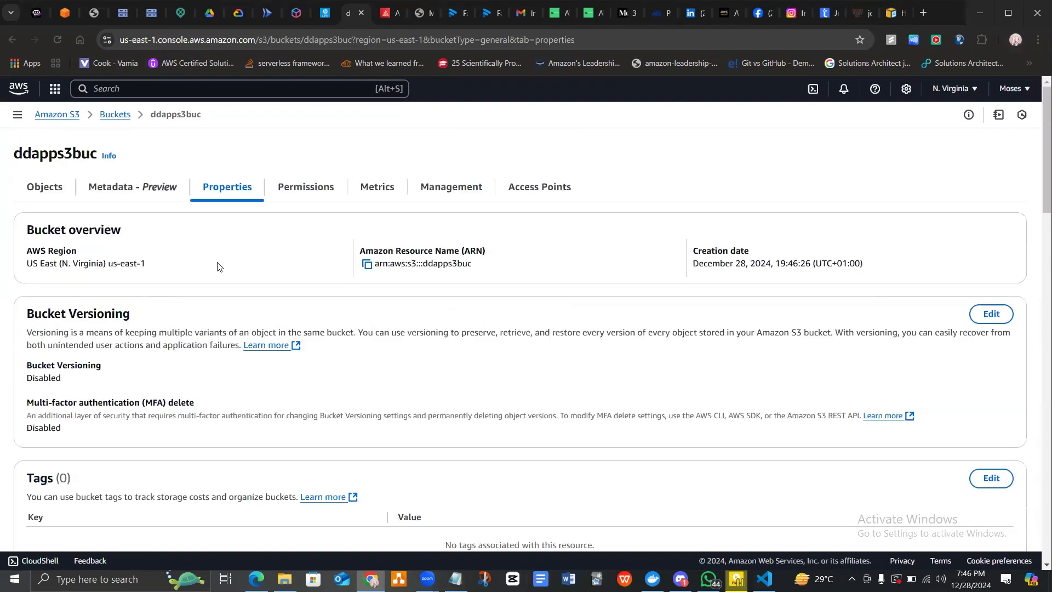
pyautogui.click(301, 189)
pyautogui.scroll(-6, 124, 352)
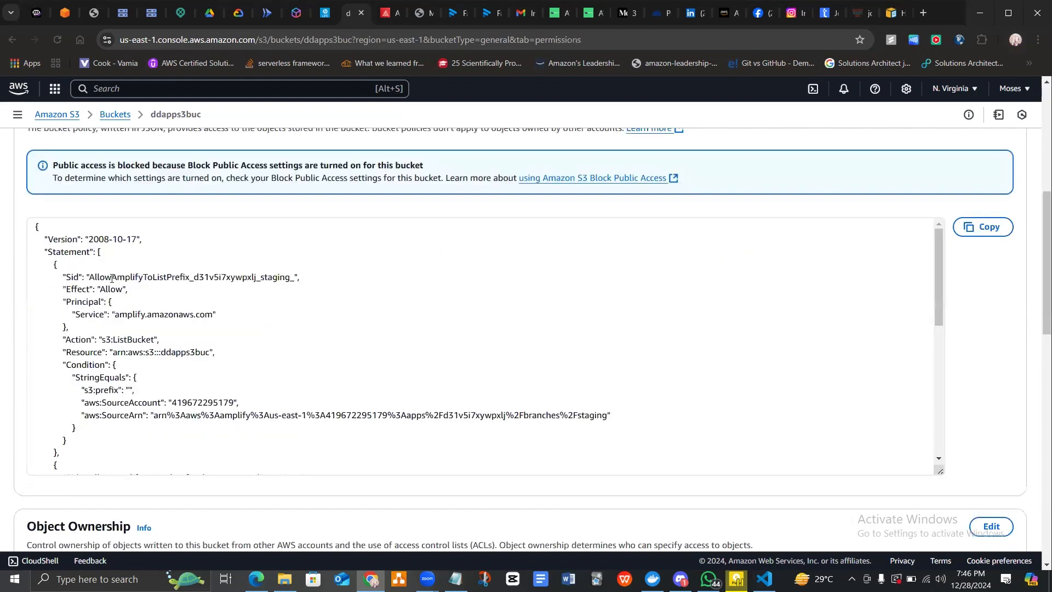
pyautogui.scroll(2, 167, 282)
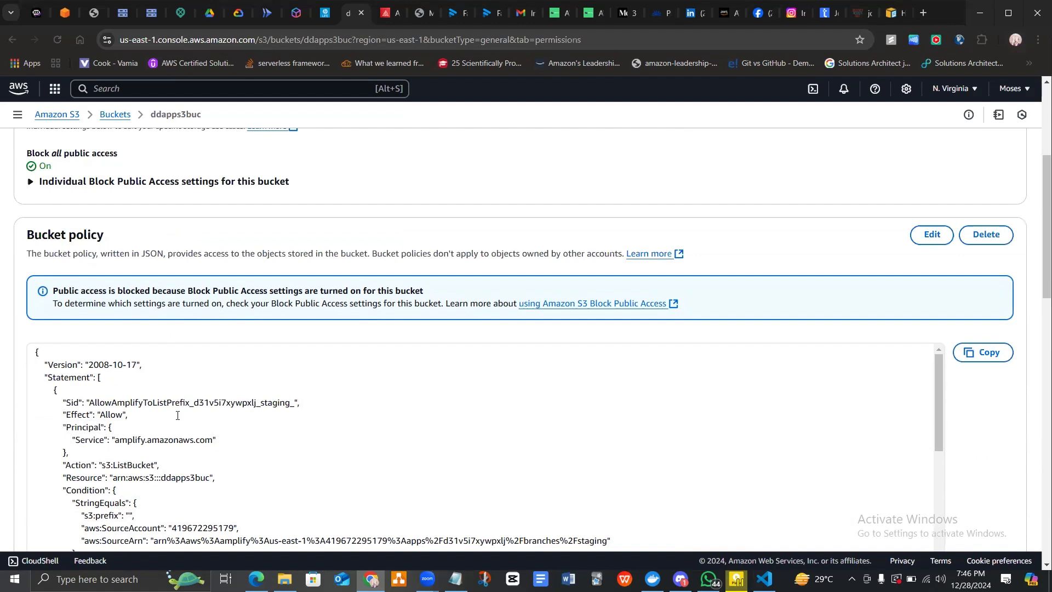
pyautogui.scroll(-2, 177, 436)
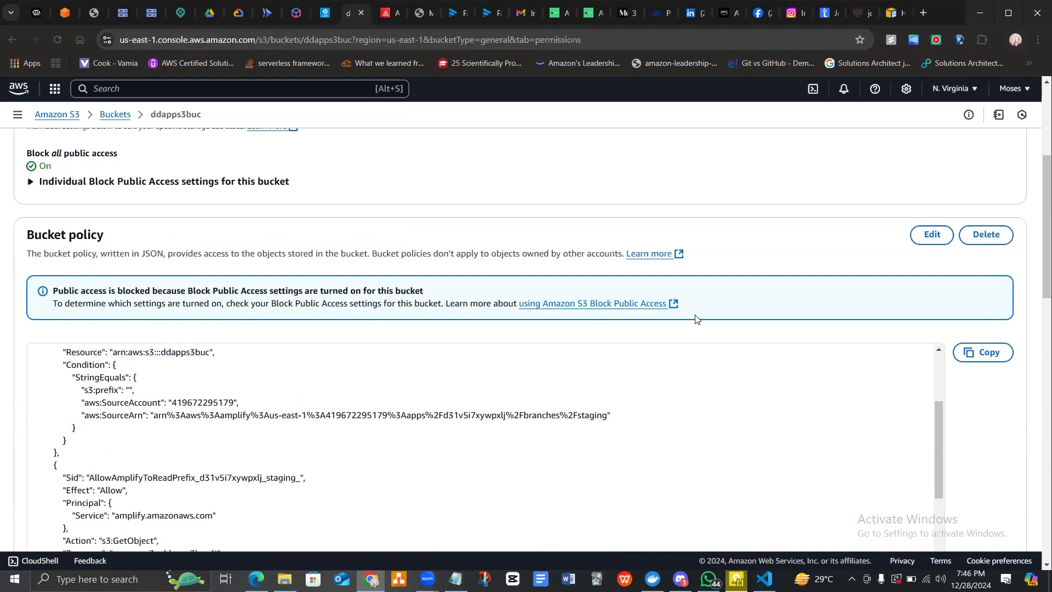
pyautogui.scroll(-6, 446, 350)
pyautogui.scroll(4, 277, 287)
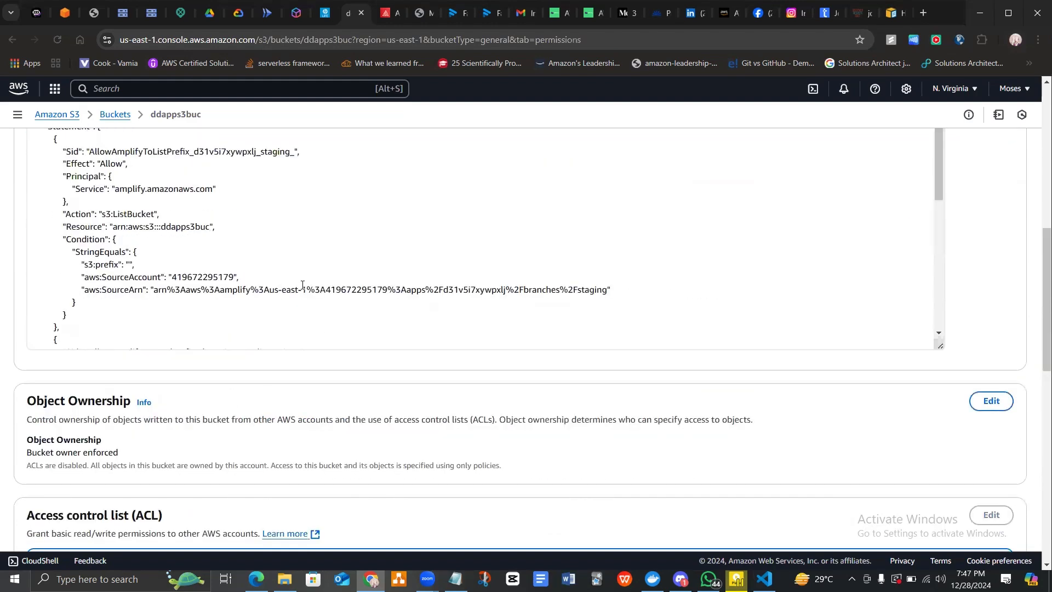
pyautogui.scroll(4, 304, 286)
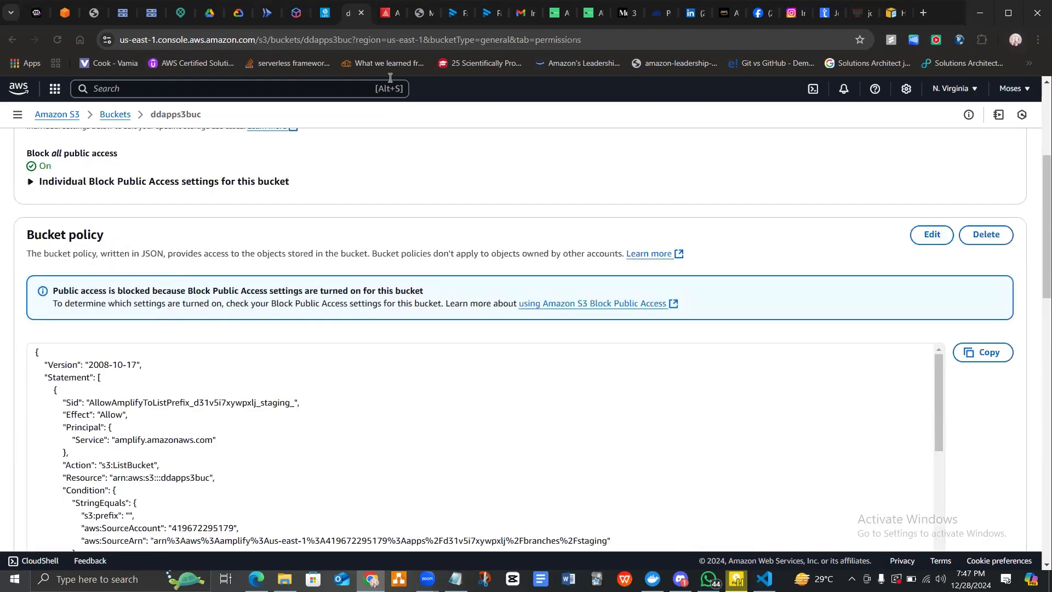
# Return to the Amplify app and view its custom domains among the hosting settings
pyautogui.click(384, 12)
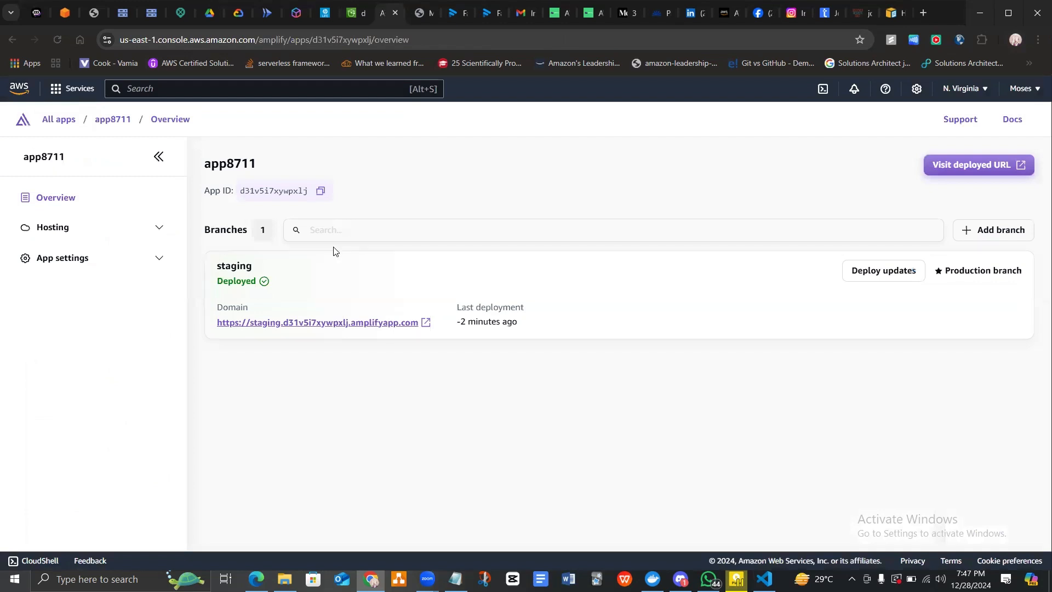
pyautogui.click(96, 230)
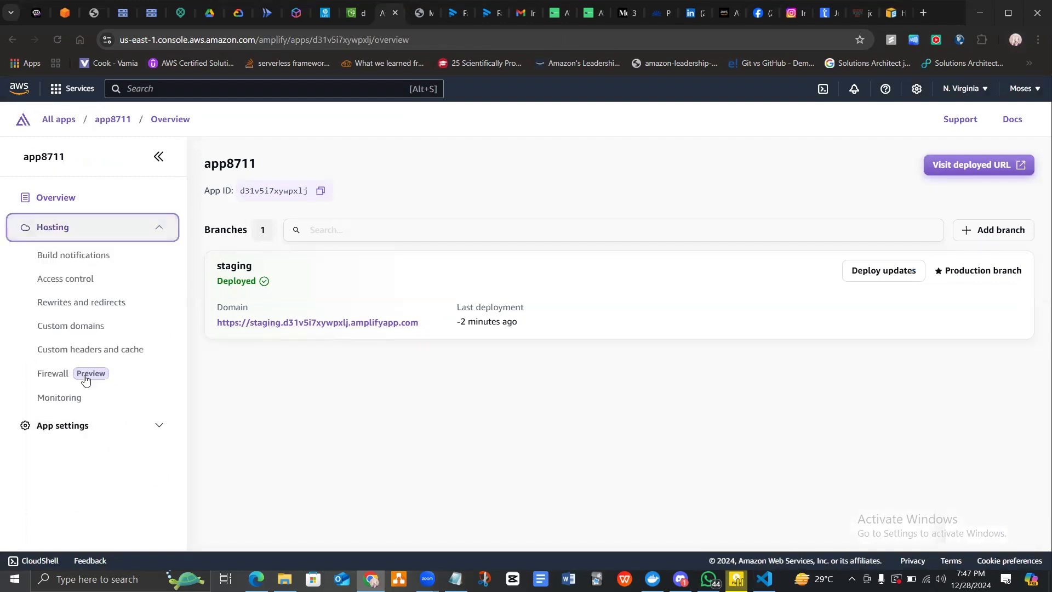
pyautogui.click(81, 329)
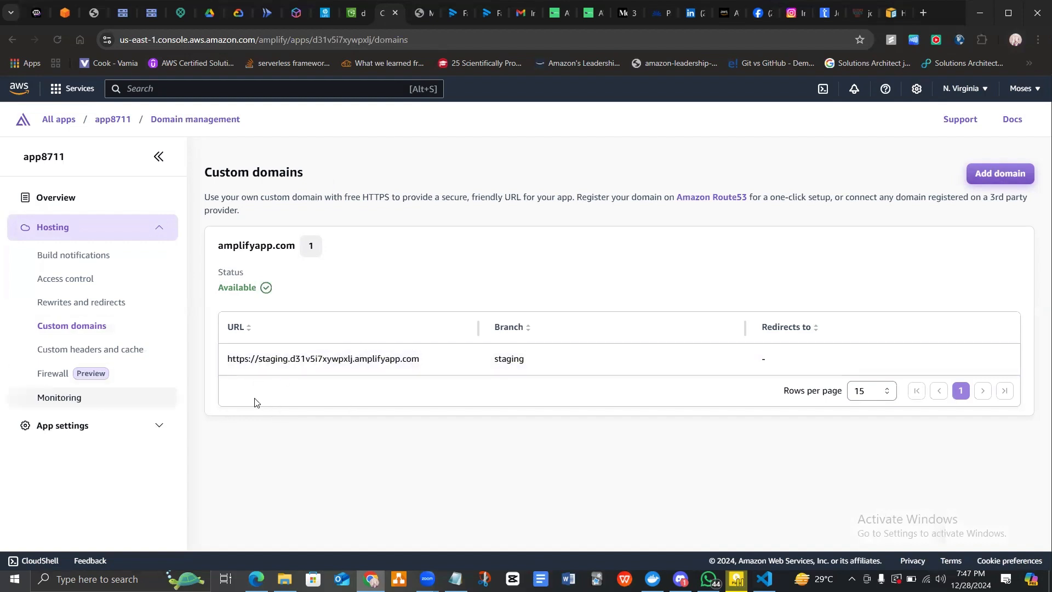
# Examine the monitoring metrics for the Amplify app's hosting, including requests, data transfer and errors
pyautogui.click(88, 402)
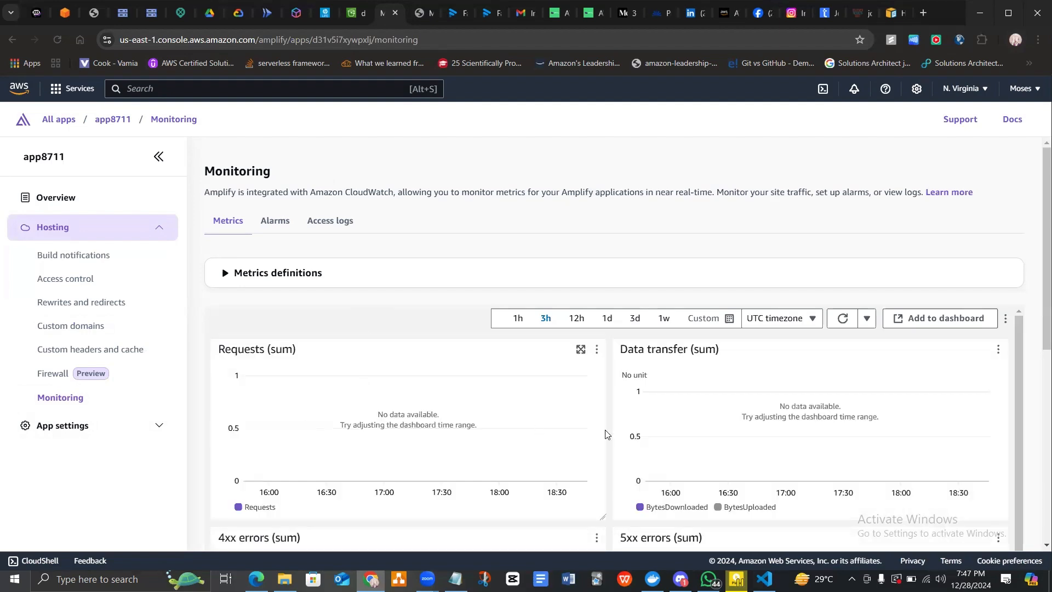
pyautogui.scroll(-5, 501, 435)
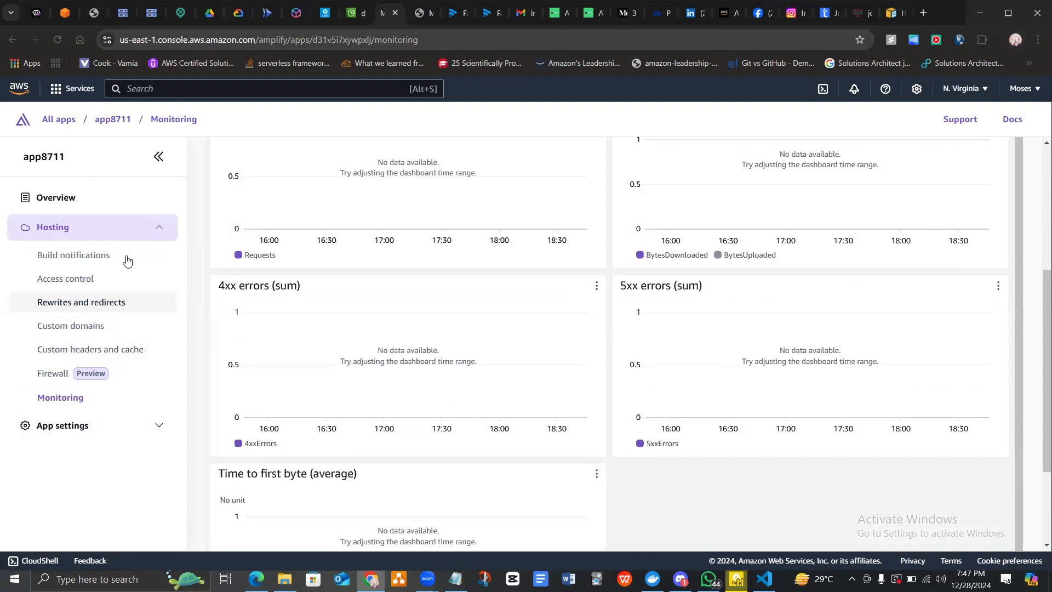
# Delete the Amplify app from its general settings, confirming with the word "delete"
pyautogui.click(125, 426)
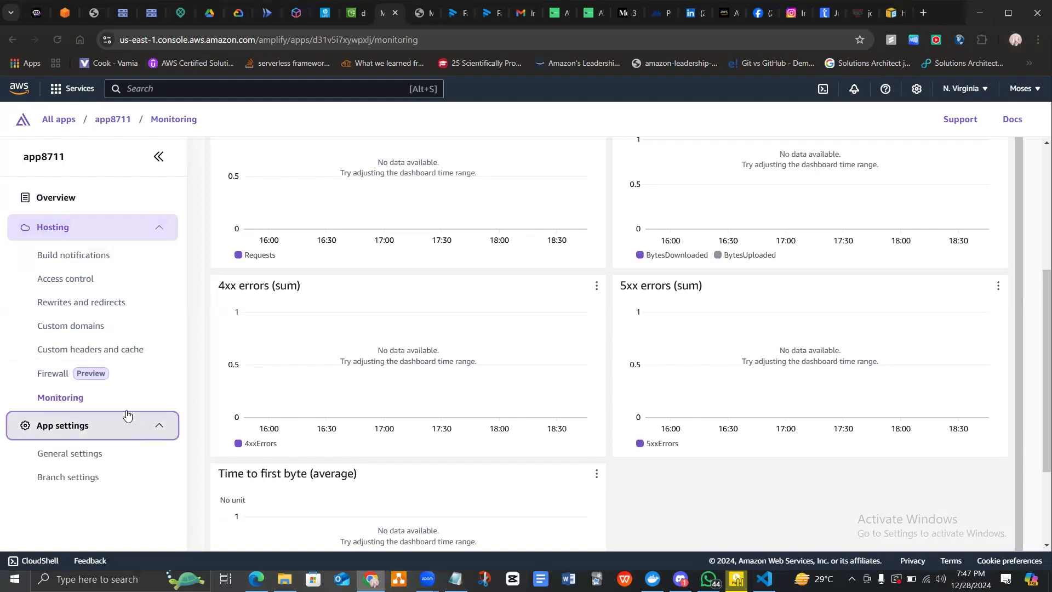
pyautogui.click(105, 460)
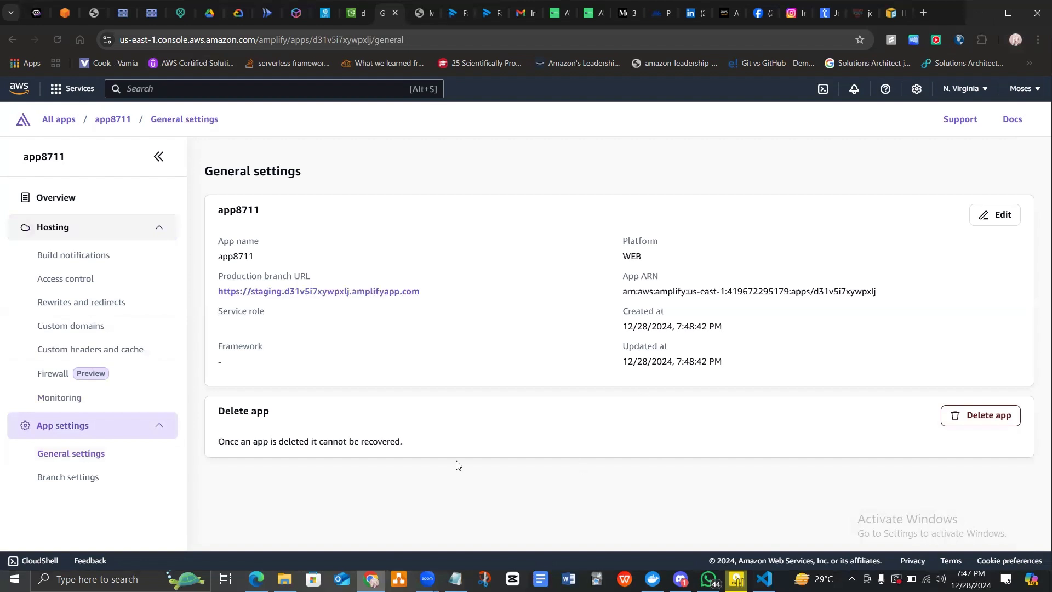
pyautogui.click(945, 415)
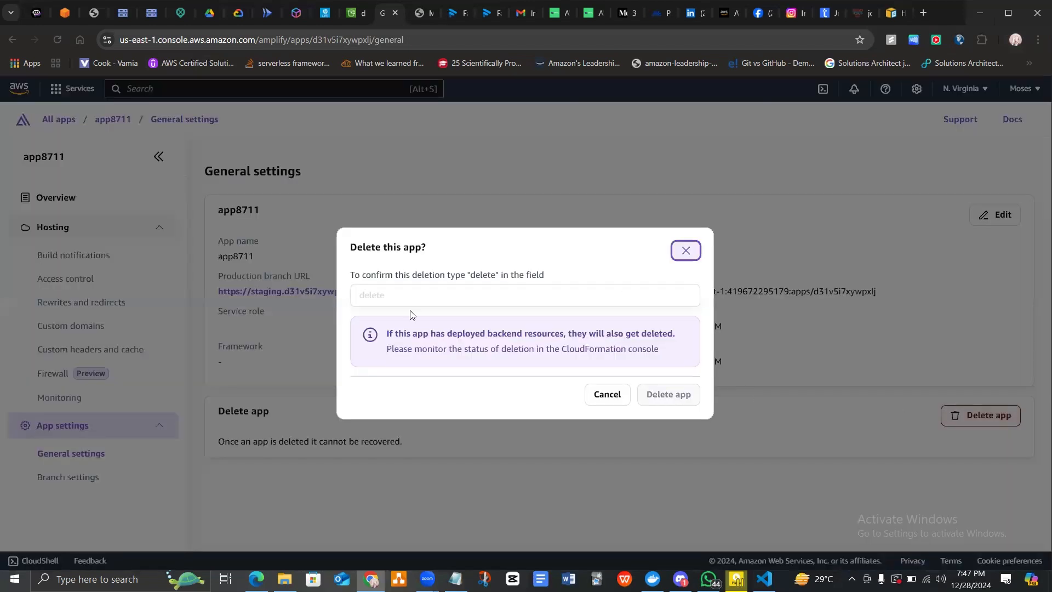
pyautogui.moveTo(471, 275); pyautogui.dragTo(495, 277)
pyautogui.rightClick(488, 274)
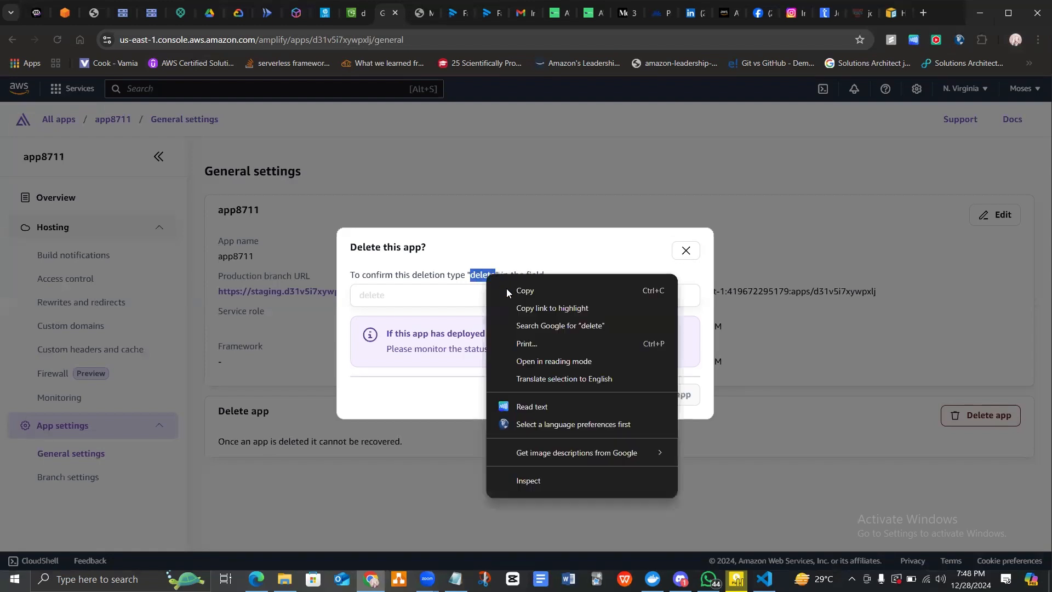
pyautogui.click(506, 288)
pyautogui.click(473, 304)
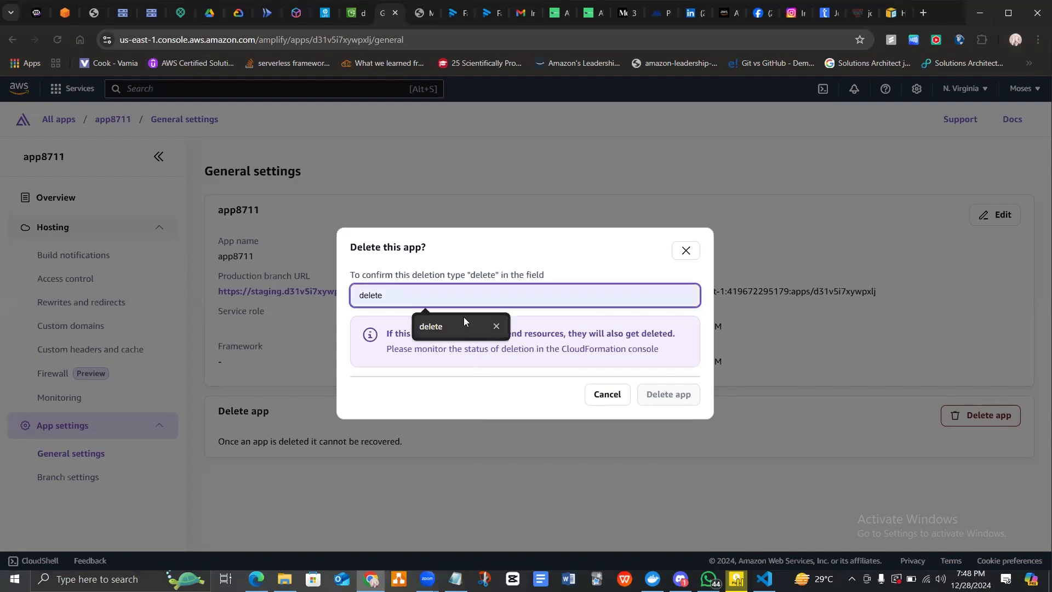
pyautogui.click(463, 318)
pyautogui.click(668, 394)
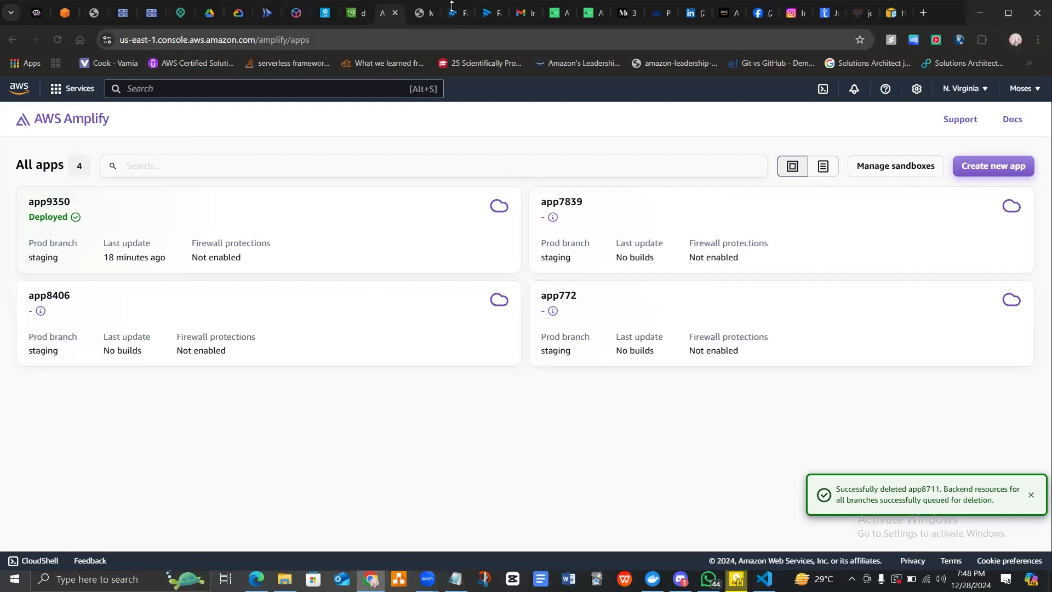
# Close the Amplify console and deployed site pages, and open the object list of the ddapps3buc bucket
pyautogui.hotkey('ctrl', 'w')
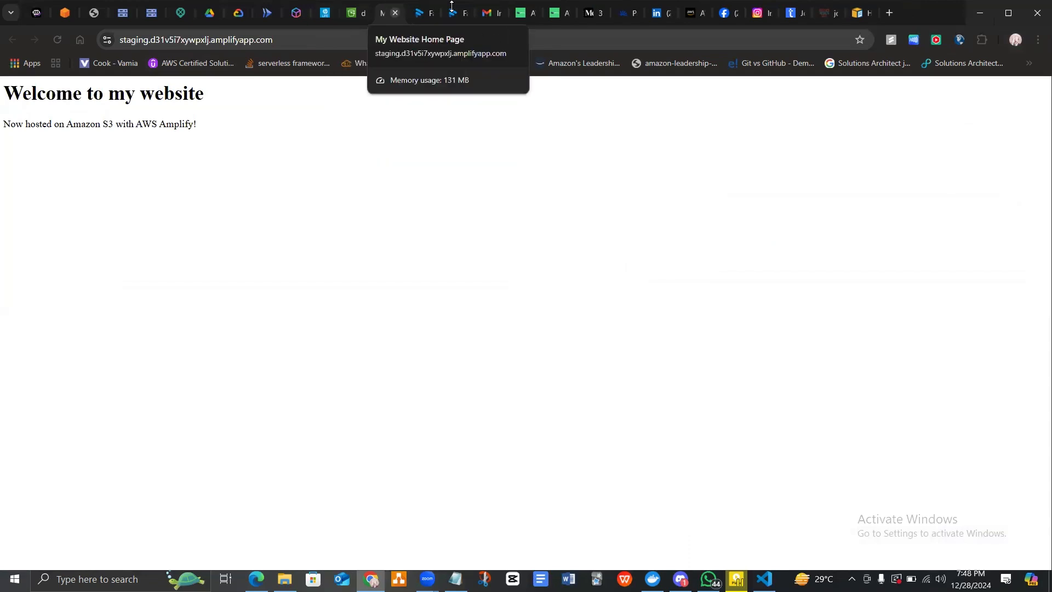
pyautogui.hotkey('ctrl', 'w')
pyautogui.hotkey('ctrl', 'shift', 'Tab')
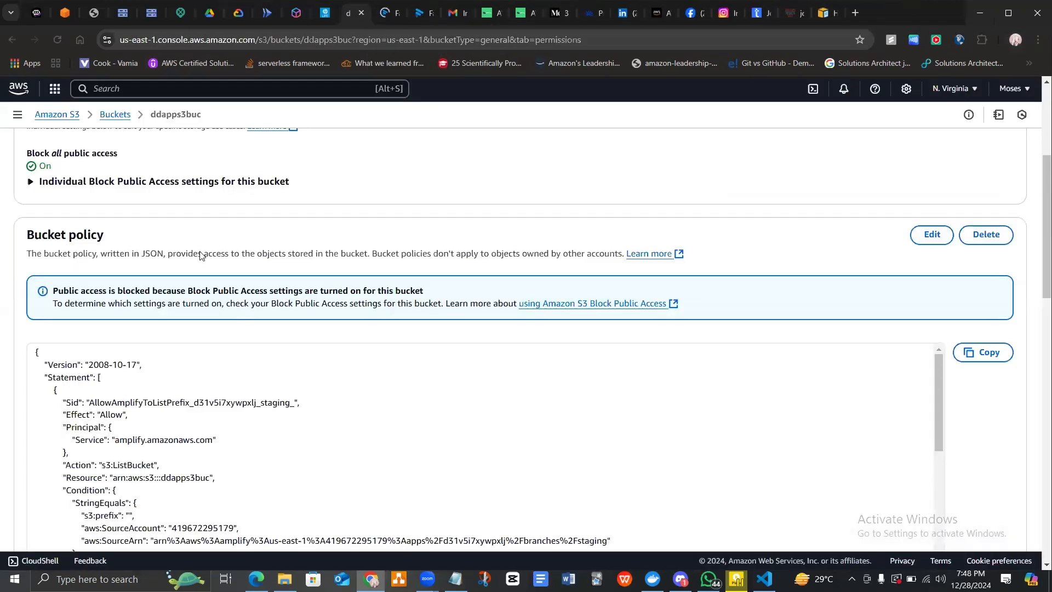
pyautogui.scroll(3, 182, 284)
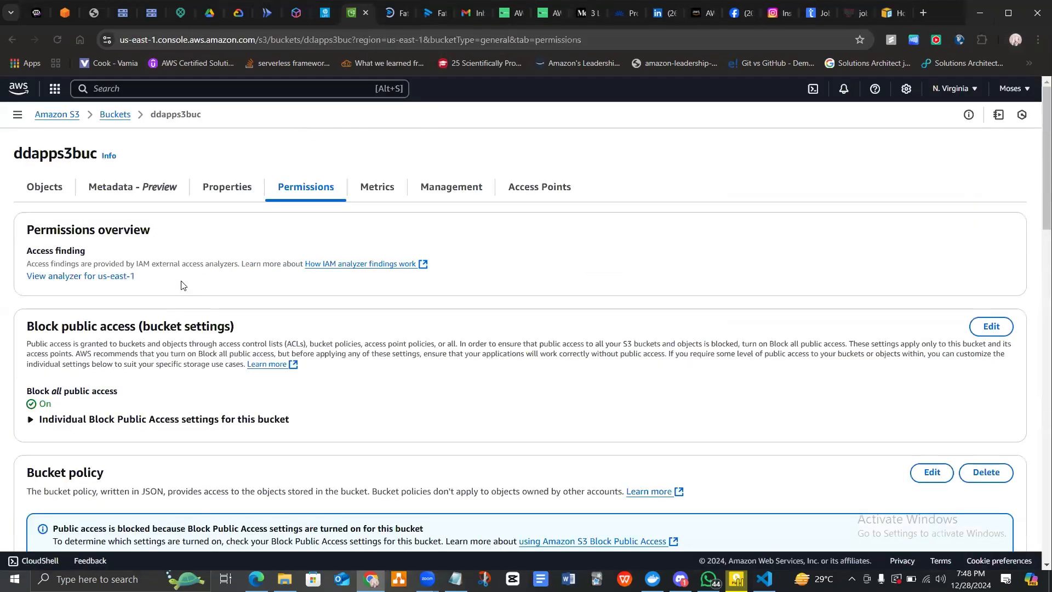
pyautogui.click(125, 120)
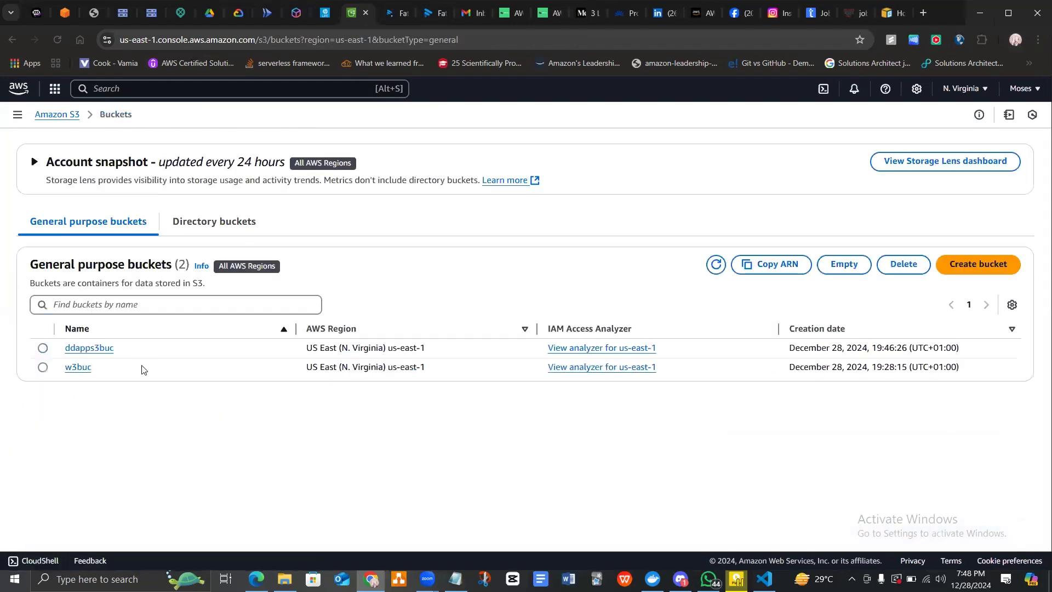
pyautogui.click(94, 353)
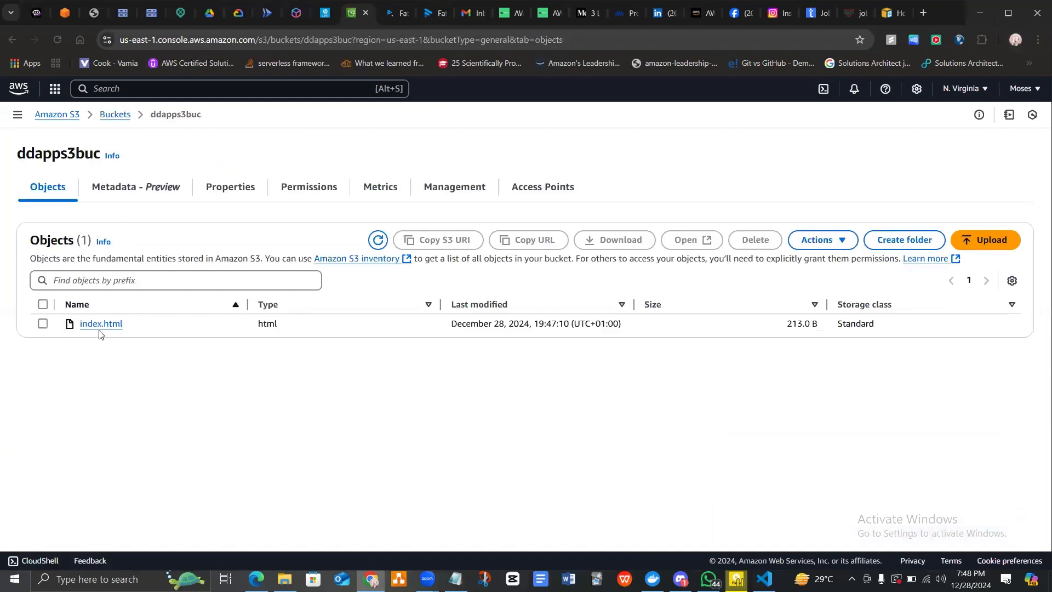
# Delete index.html from the ddapps3buc bucket, confirming with "permanently delete", and close the deletion status page
pyautogui.click(43, 325)
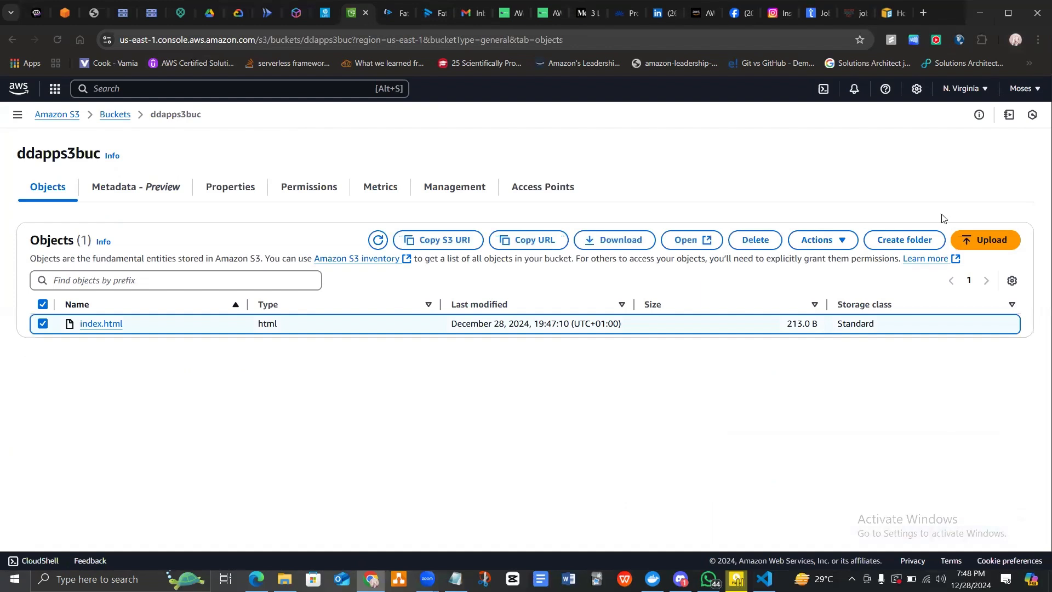
pyautogui.click(752, 249)
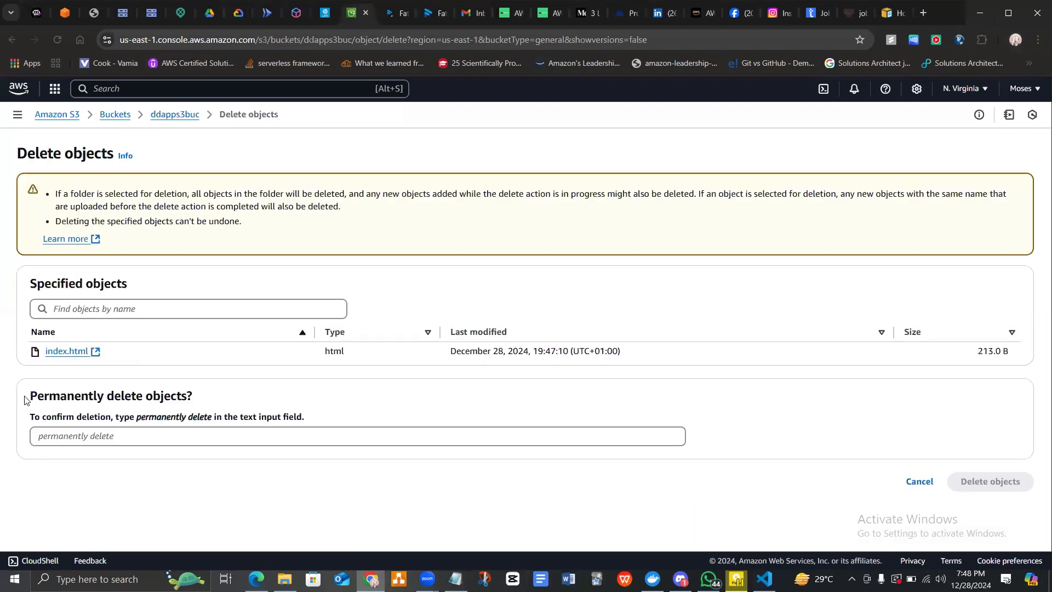
pyautogui.moveTo(145, 384); pyautogui.dragTo(121, 401)
pyautogui.rightClick(121, 403)
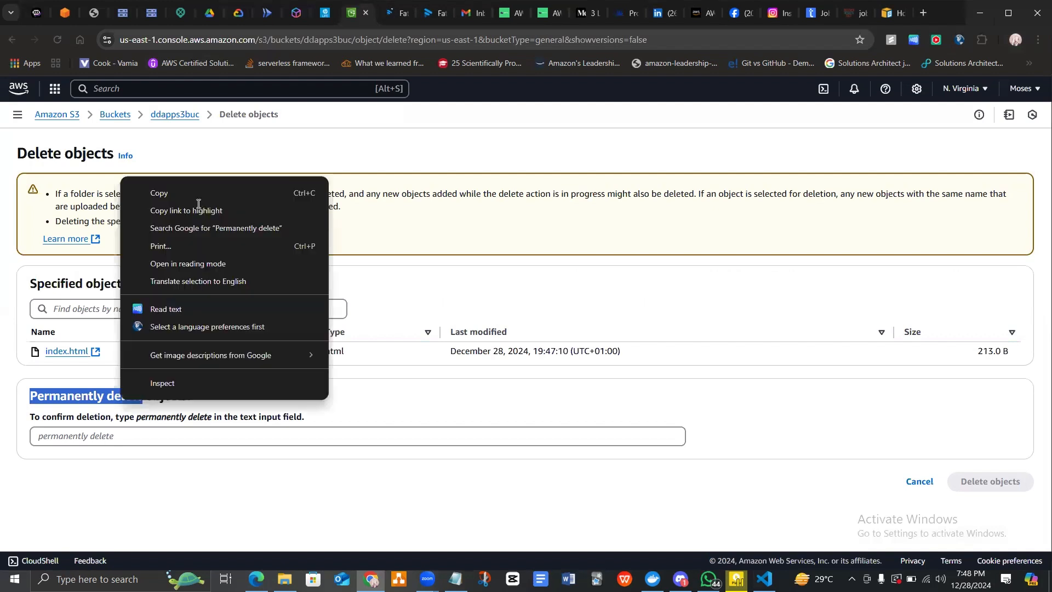
pyautogui.click(198, 197)
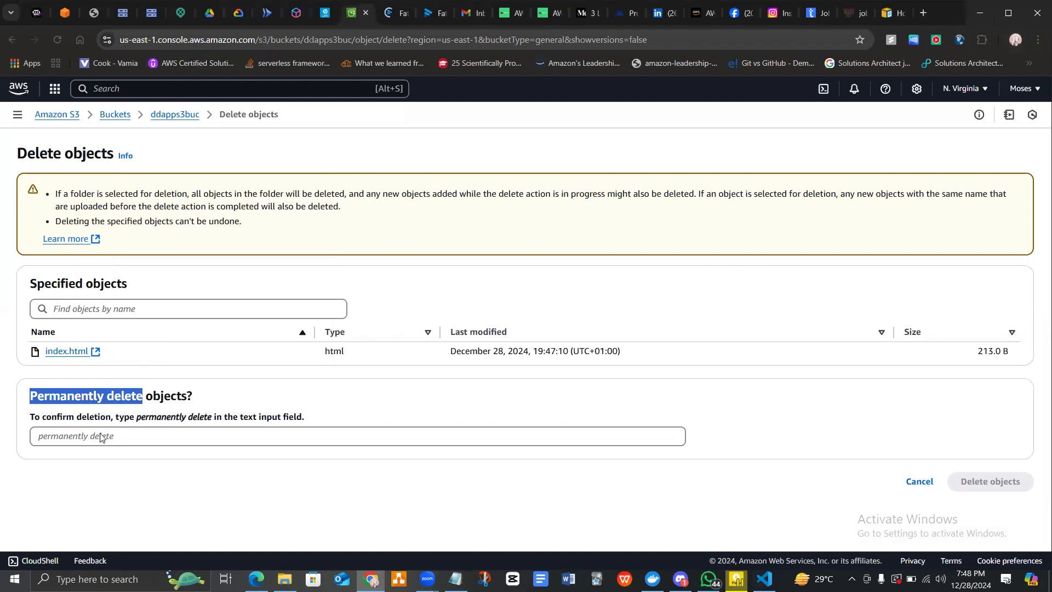
pyautogui.rightClick(102, 437)
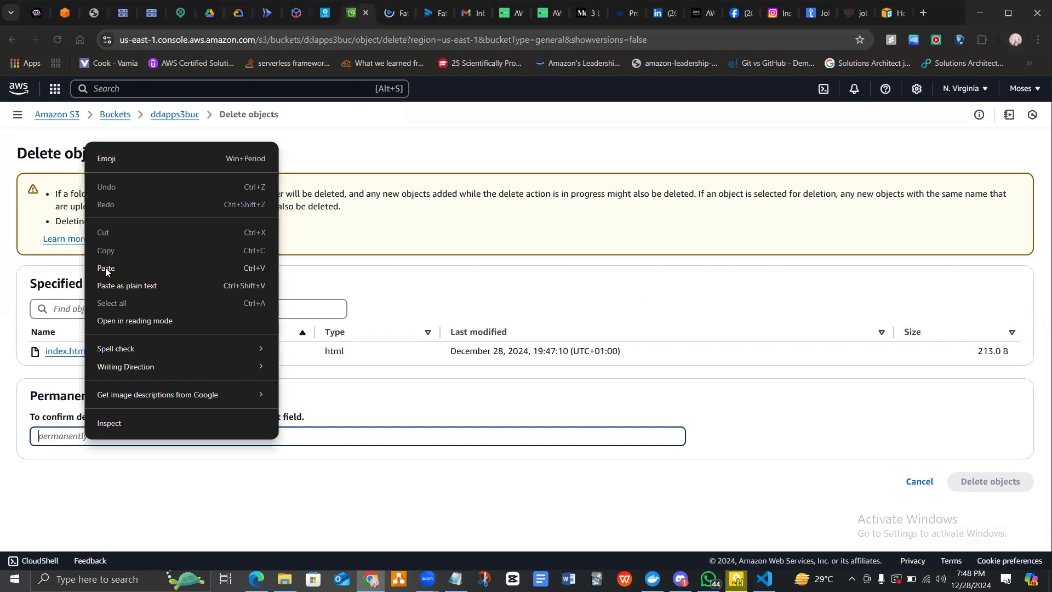
pyautogui.hotkey('ctrl', 'v')
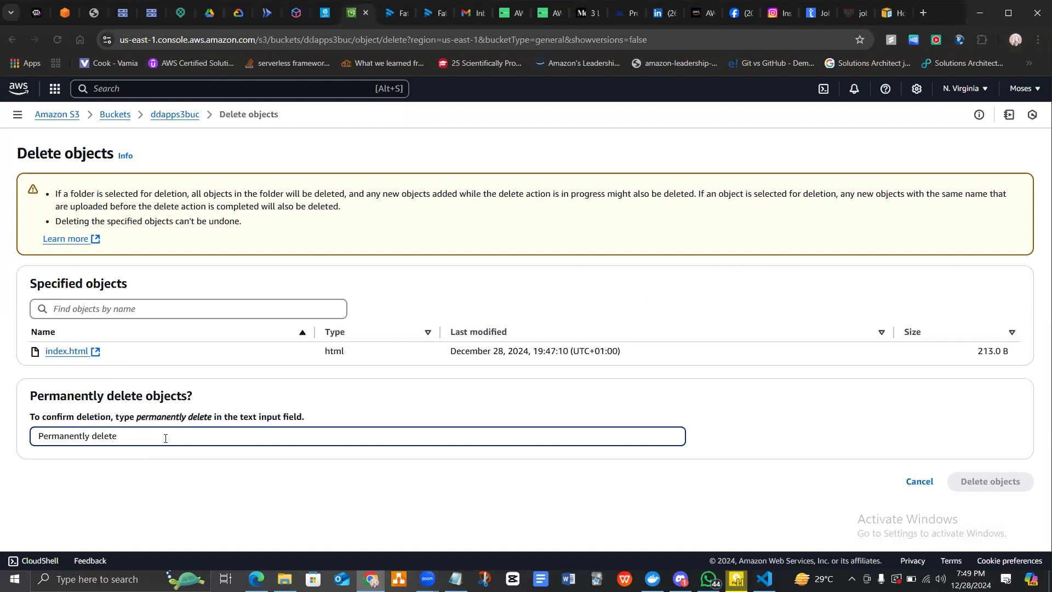
pyautogui.press('BackSpace')
pyautogui.write('p')
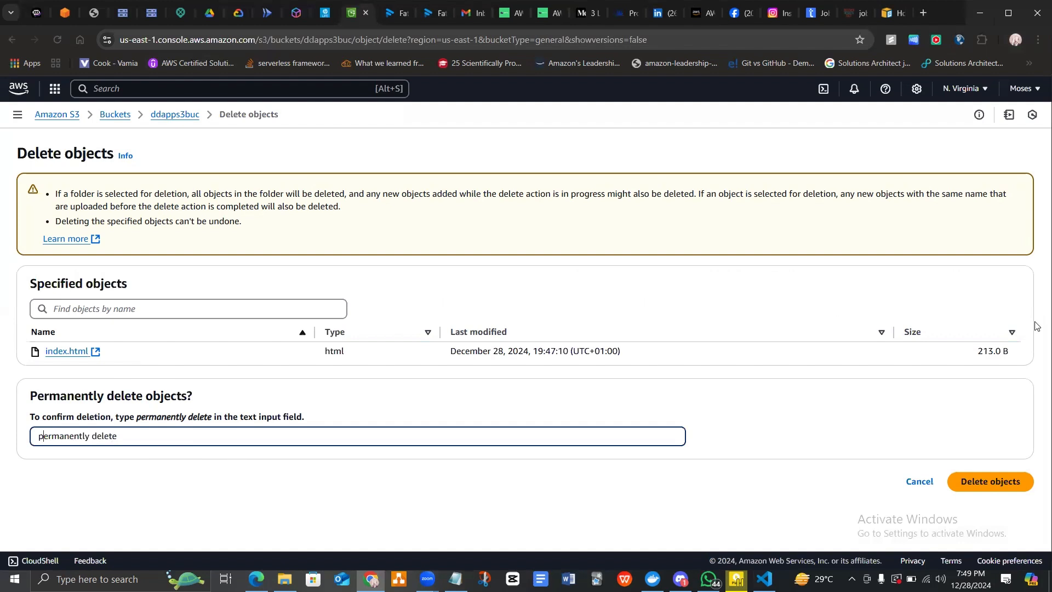
pyautogui.click(987, 482)
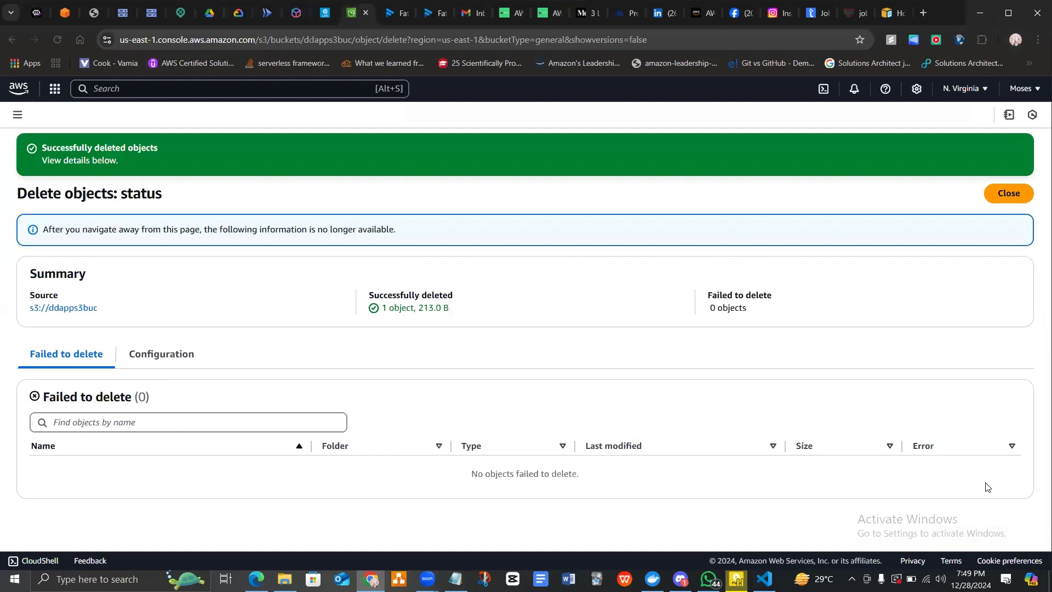
pyautogui.click(1010, 195)
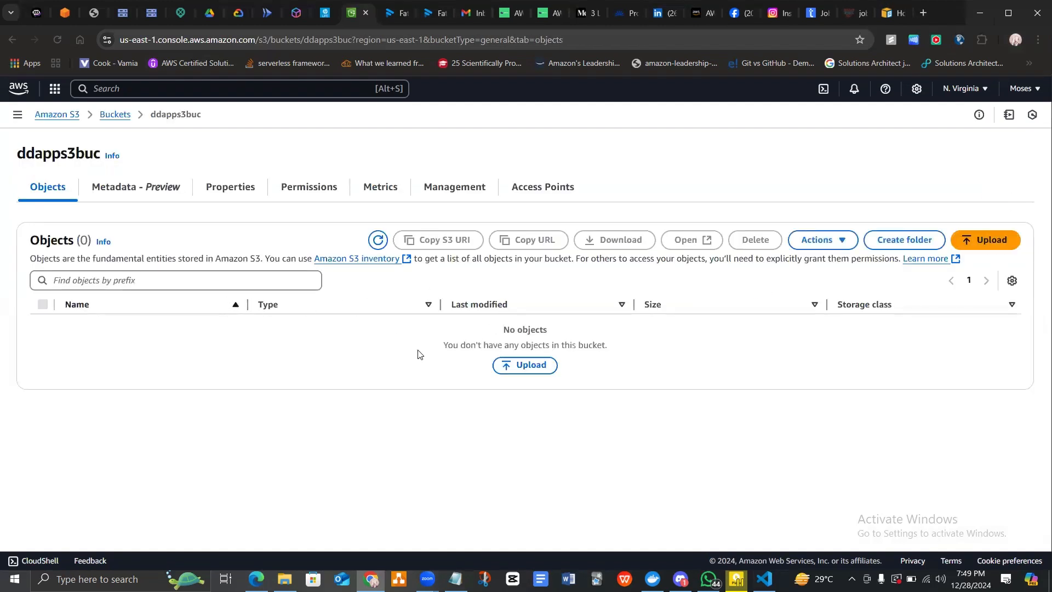
# Delete the ddapps3buc bucket from the general purpose buckets, confirming with its name
pyautogui.click(113, 120)
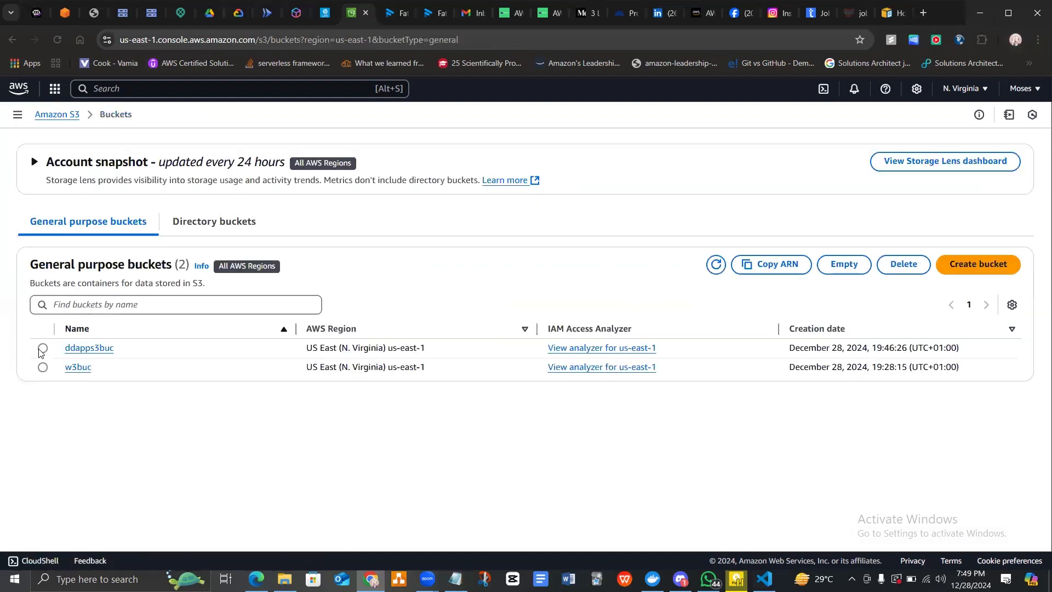
pyautogui.click(43, 349)
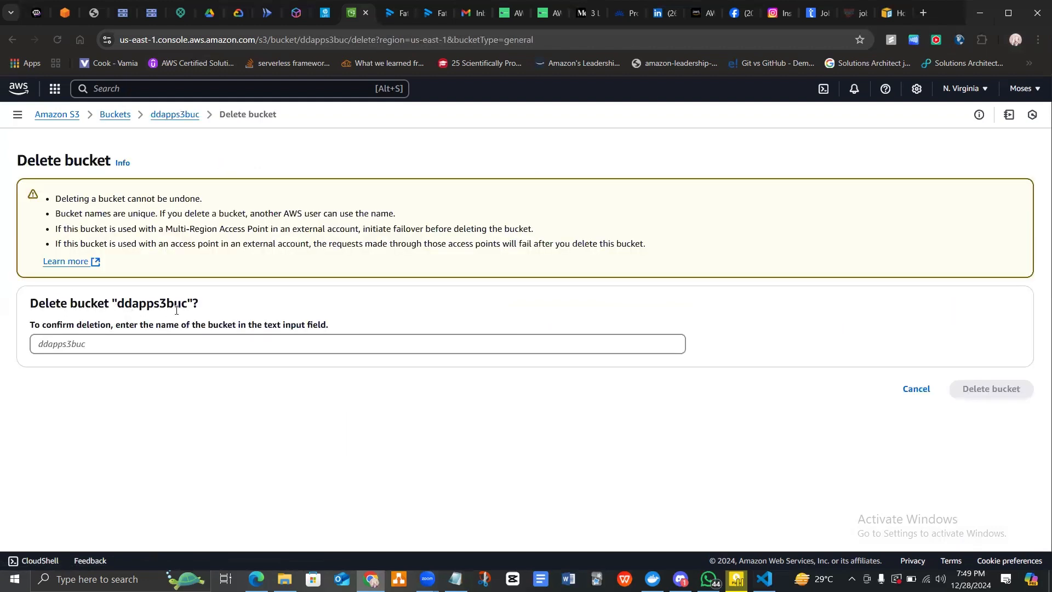
pyautogui.moveTo(167, 324); pyautogui.dragTo(184, 305)
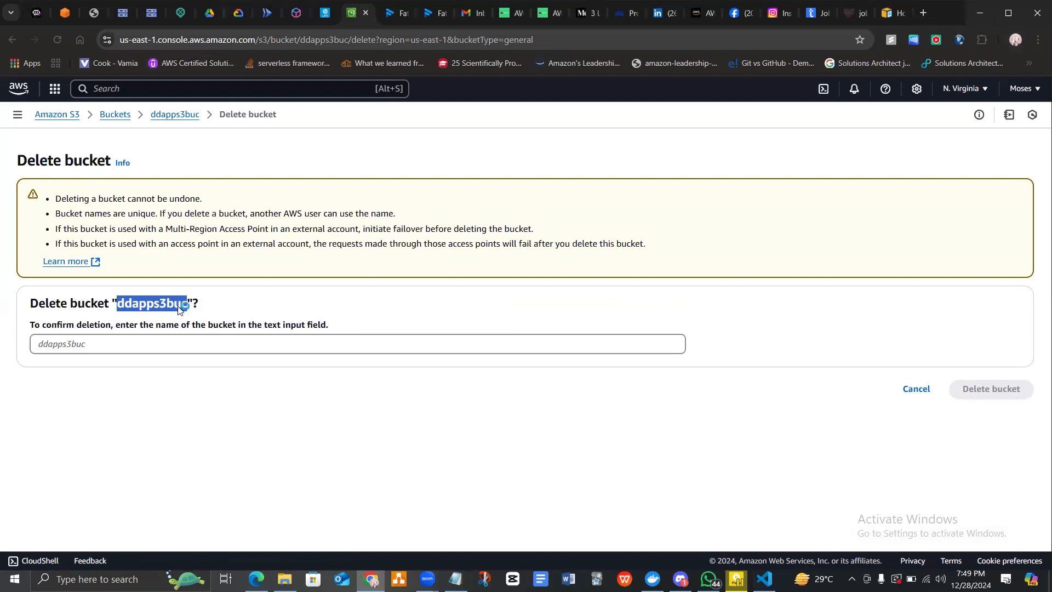
pyautogui.click(159, 341)
pyautogui.hotkey('ctrl', 'v')
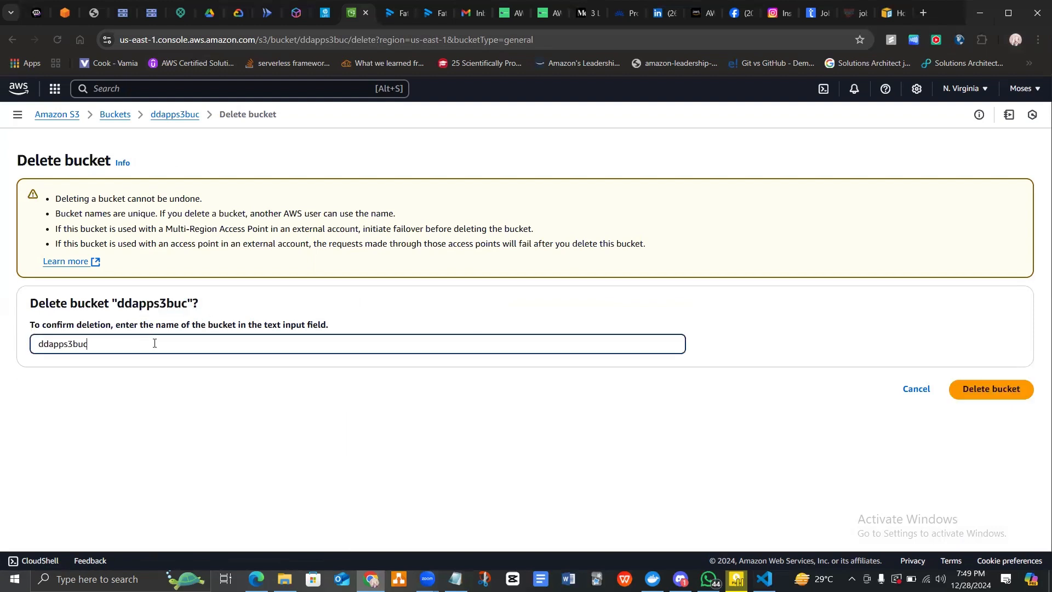
pyautogui.click(1002, 390)
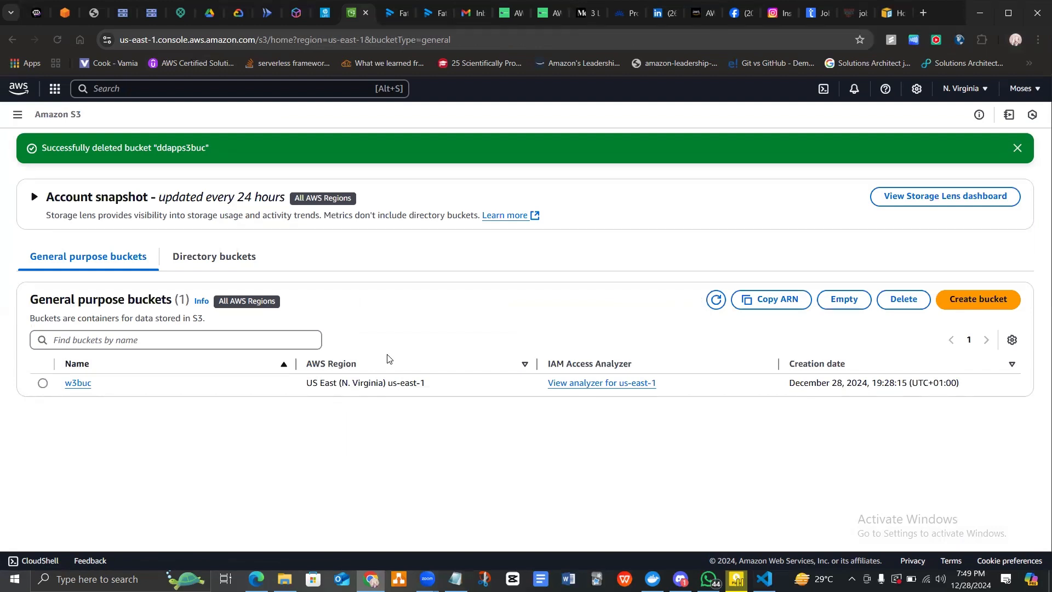
# Switch to Visual Studio Code to view the index.html source, and return to the S3 console in Chrome
pyautogui.click(765, 579)
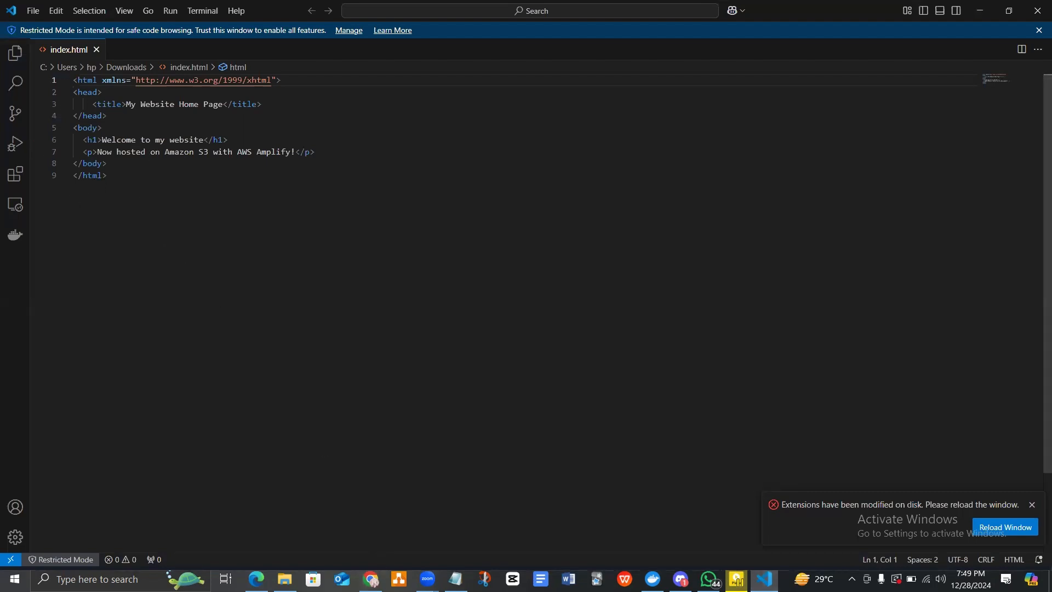
pyautogui.moveTo(373, 581)
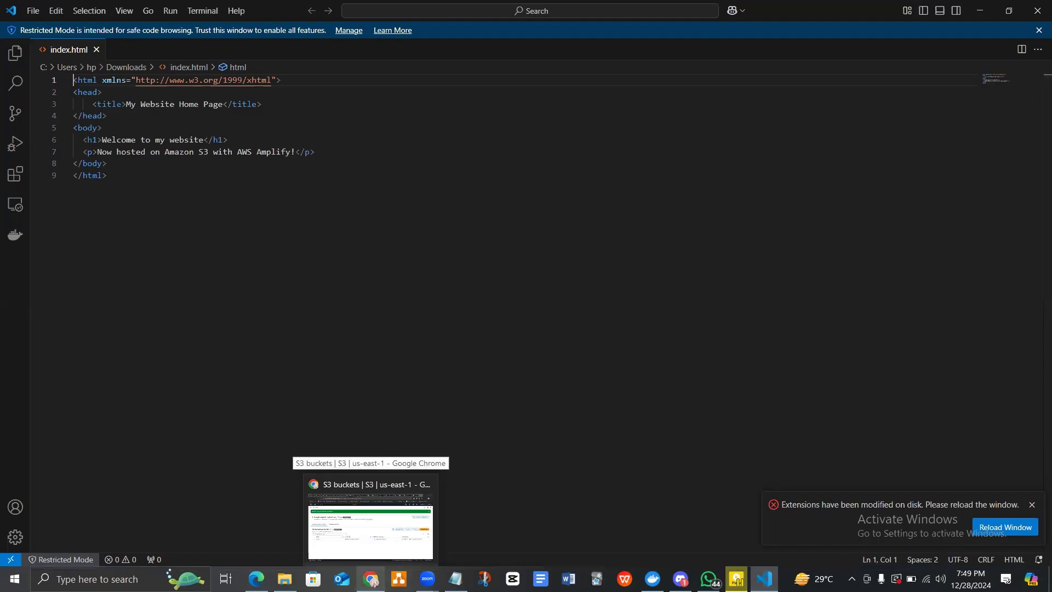
pyautogui.click(370, 523)
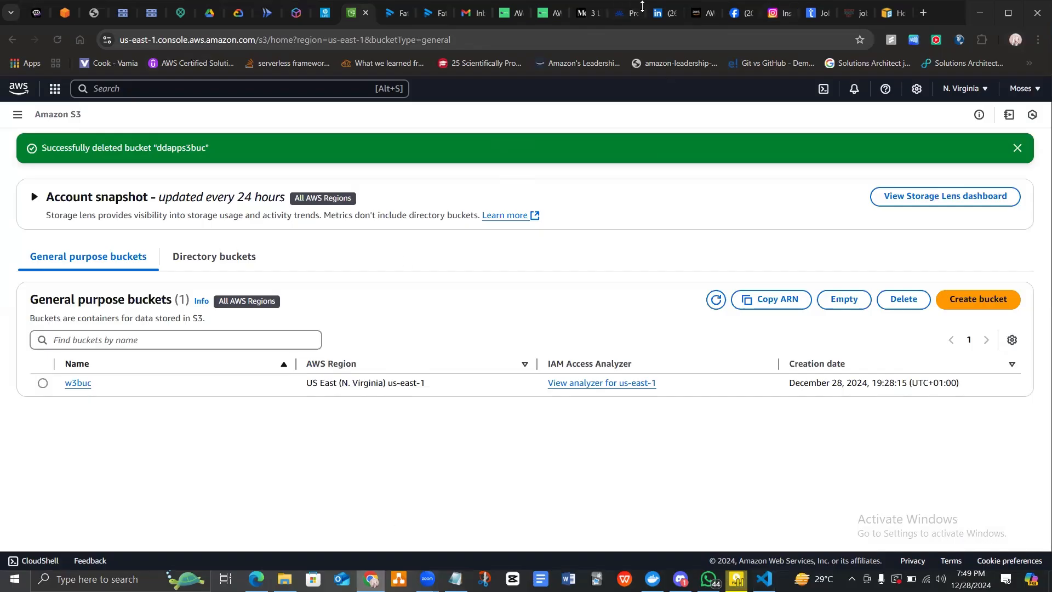